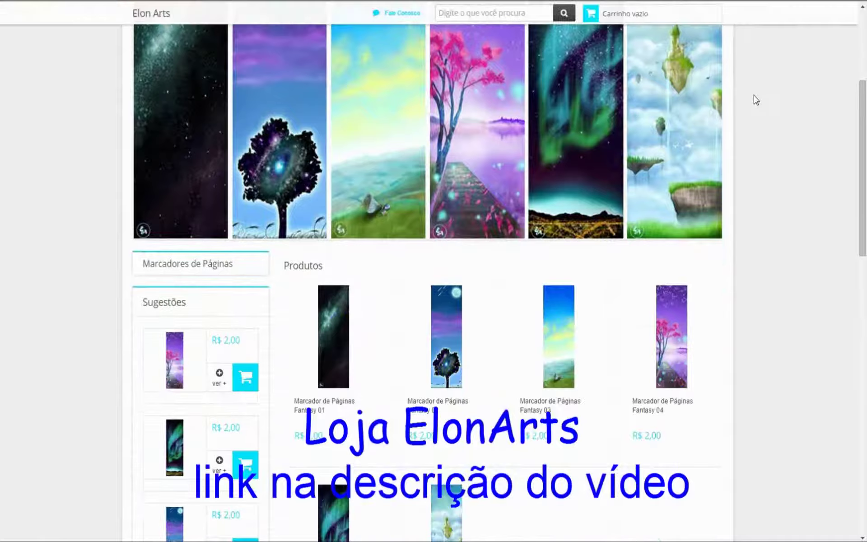
# Paint a first dark blue stroke over the upper sky
pyautogui.scroll(-1, 755, 98)
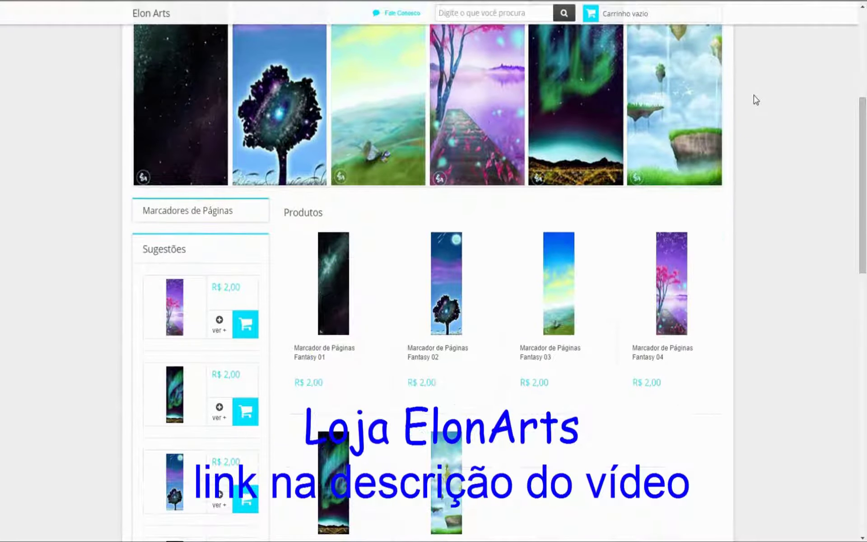
pyautogui.scroll(-2, 754, 99)
pyautogui.scroll(-1, 753, 96)
pyautogui.scroll(-2, 754, 96)
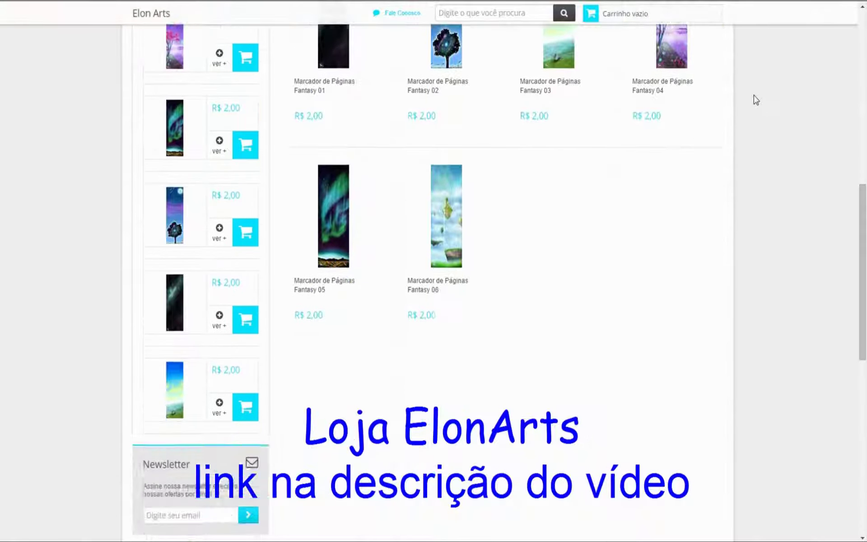
pyautogui.scroll(-3, 754, 95)
pyautogui.scroll(-1, 754, 96)
pyautogui.scroll(3, 754, 96)
pyautogui.scroll(4, 753, 95)
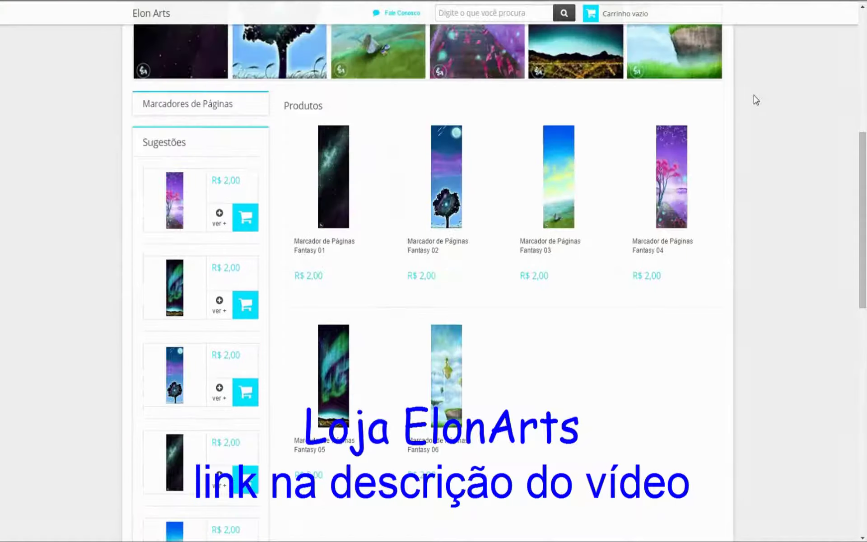
pyautogui.scroll(5, 754, 95)
pyautogui.scroll(2, 754, 120)
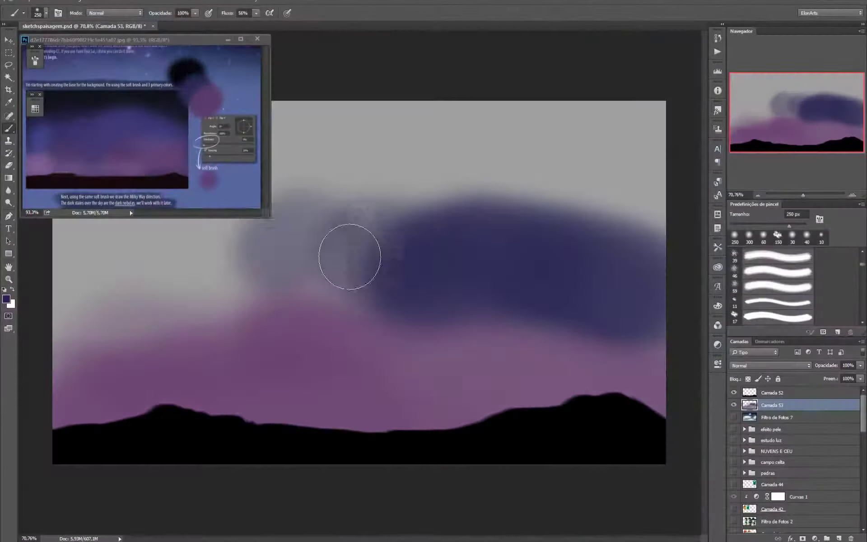
pyautogui.scroll(-2, 350, 256)
pyautogui.moveTo(350, 256)
pyautogui.mouseDown()
pyautogui.moveTo(256, 290)
pyautogui.moveTo(160, 271)
pyautogui.moveTo(340, 229)
pyautogui.moveTo(474, 234)
pyautogui.moveTo(406, 180)
pyautogui.mouseUp()
# Zoom out to view the whole painting, then darken the upper sky with soft strokes
pyautogui.press('z')
pyautogui.scroll(-3, 359, 282)
pyautogui.moveTo(182, 40); pyautogui.dragTo(183, 350)
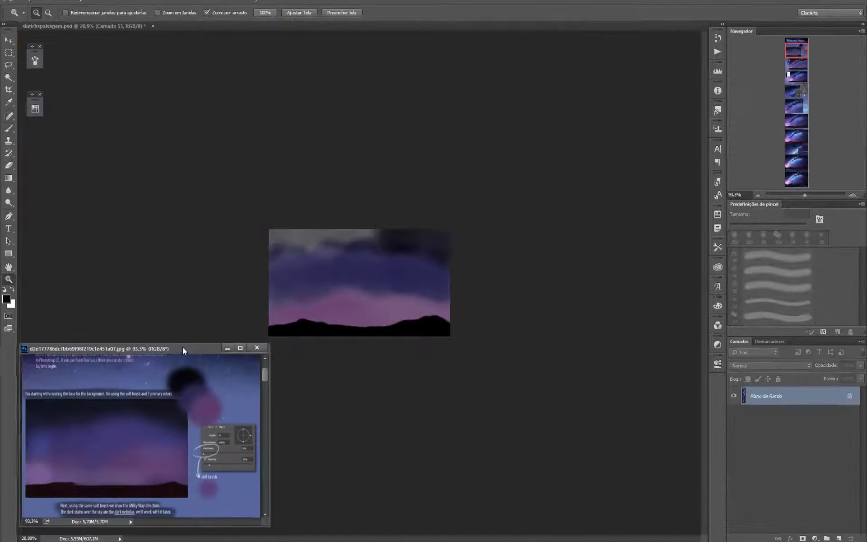
pyautogui.hotkey('ctrl', '0')
pyautogui.press('b')
pyautogui.moveTo(145, 121)
pyautogui.mouseDown()
pyautogui.moveTo(63, 161)
pyautogui.moveTo(406, 217)
pyautogui.mouseUp()
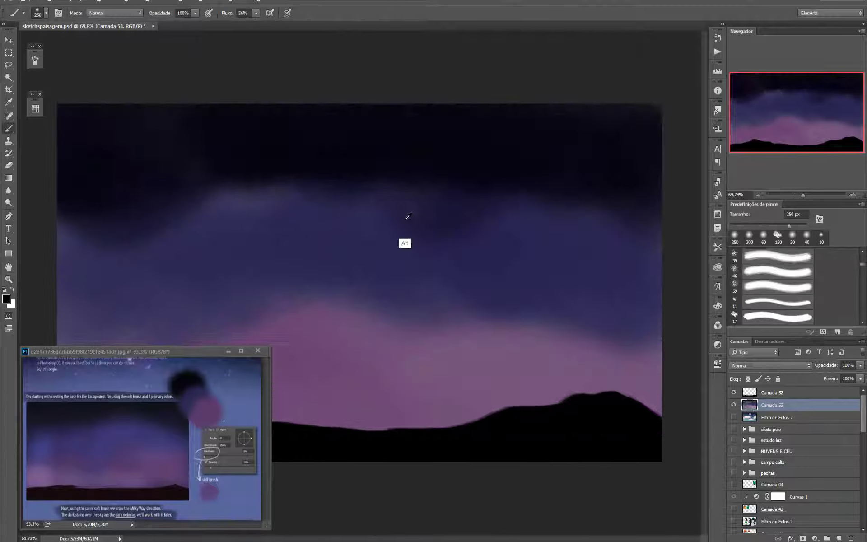
# Lower the brush flow and darken the mid, lower-middle and upper-right sky
pyautogui.click(36, 61)
pyautogui.click(256, 14)
pyautogui.moveTo(461, 165)
pyautogui.mouseDown()
pyautogui.moveTo(315, 215)
pyautogui.moveTo(175, 188)
pyautogui.mouseUp()
pyautogui.scroll(-5, 357, 269)
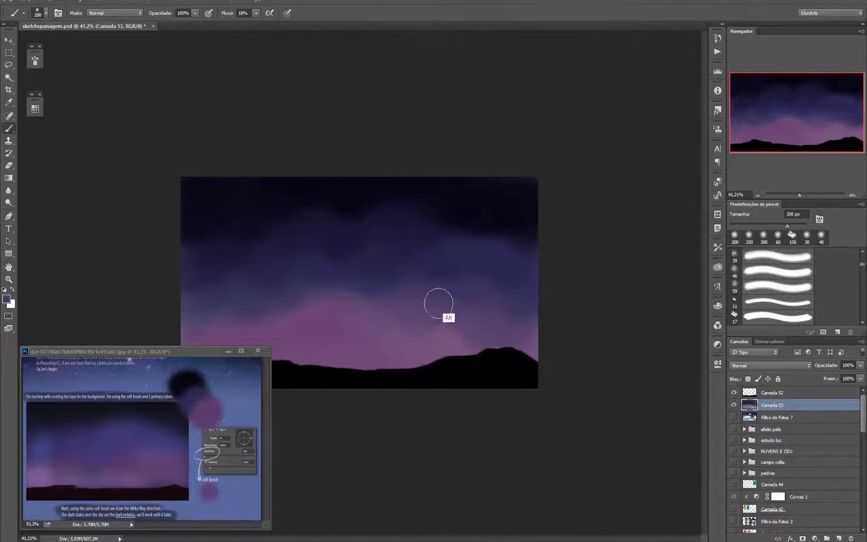
pyautogui.moveTo(437, 304); pyautogui.dragTo(218, 313)
pyautogui.moveTo(434, 253); pyautogui.dragTo(511, 248)
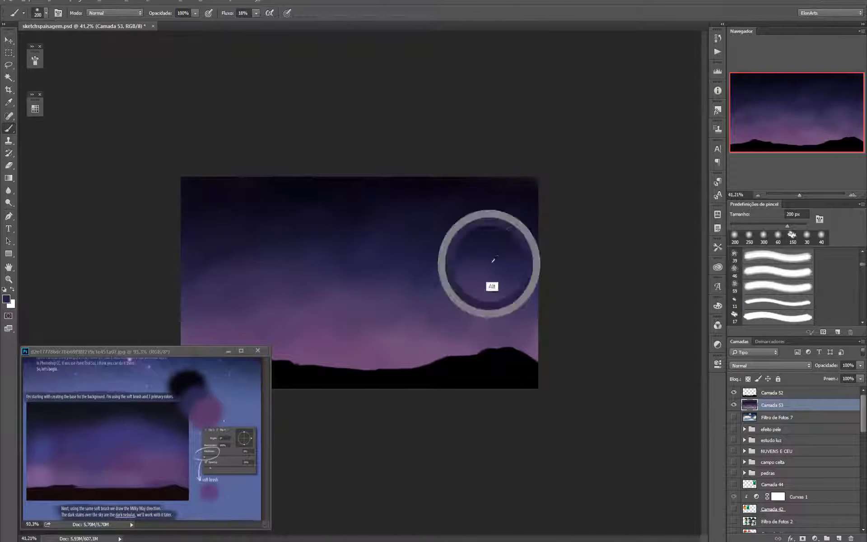
pyautogui.press('z')
pyautogui.scroll(-5, 168, 319)
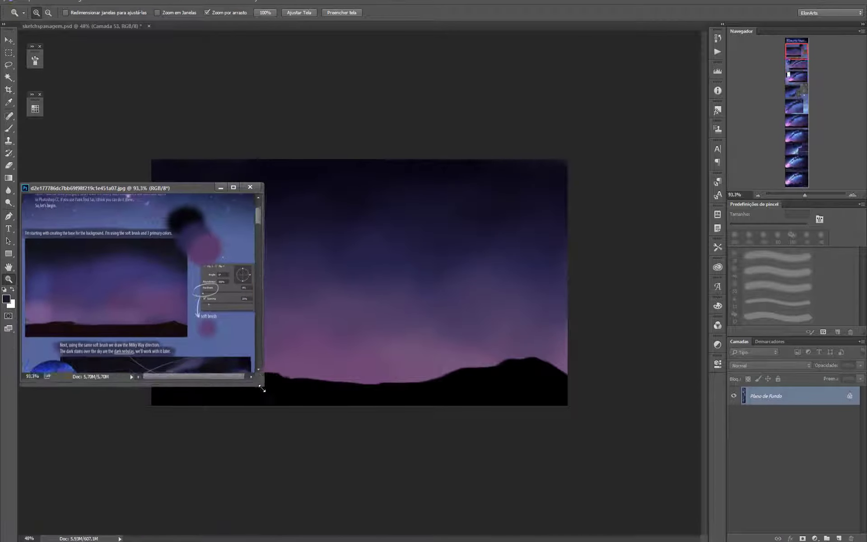
pyautogui.scroll(5, 169, 320)
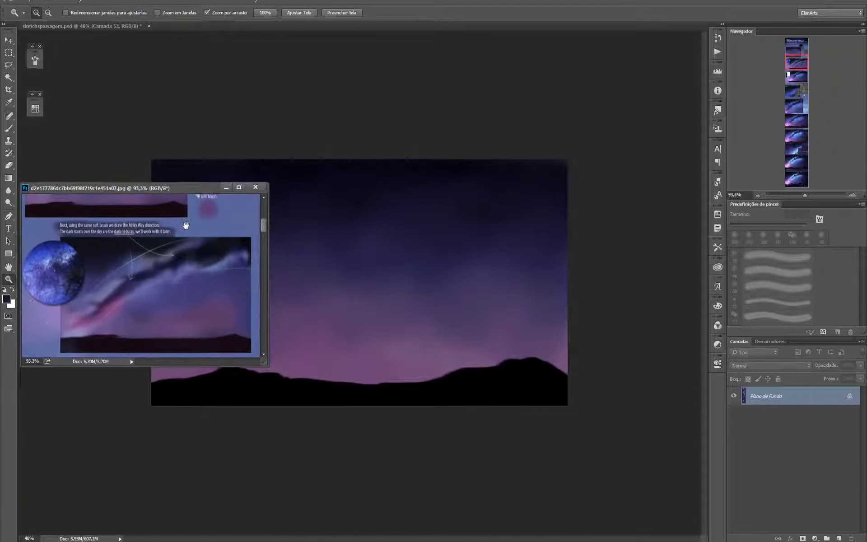
pyautogui.moveTo(302, 293); pyautogui.dragTo(325, 334)
pyautogui.press('b')
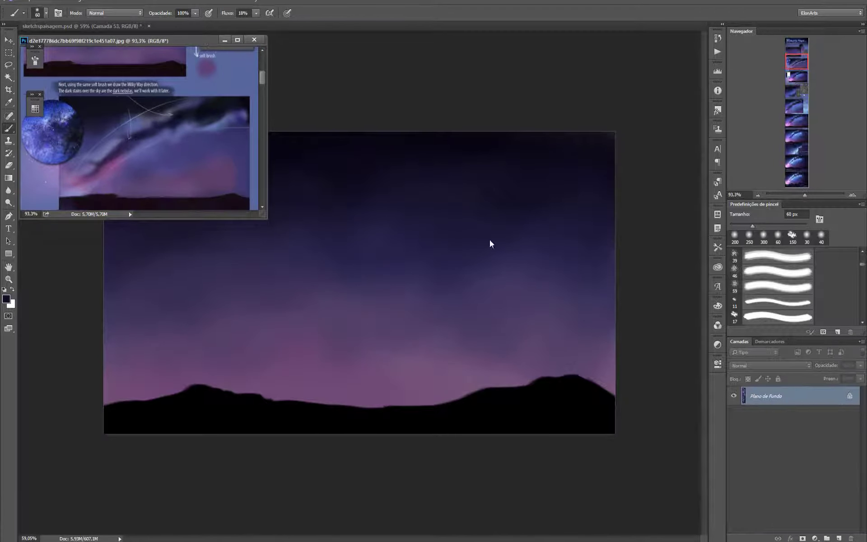
# On a new layer, paint a dark diagonal band with a textured 175 px brush
pyautogui.hotkey('ctrl', 'shift', 'alt', 'n')
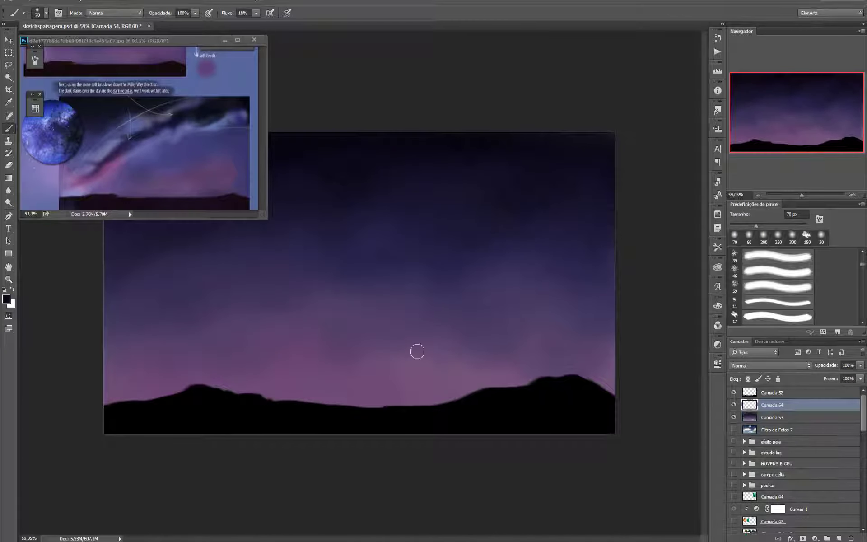
pyautogui.moveTo(259, 311)
pyautogui.mouseDown()
pyautogui.moveTo(317, 280)
pyautogui.moveTo(158, 354)
pyautogui.moveTo(243, 325)
pyautogui.mouseUp()
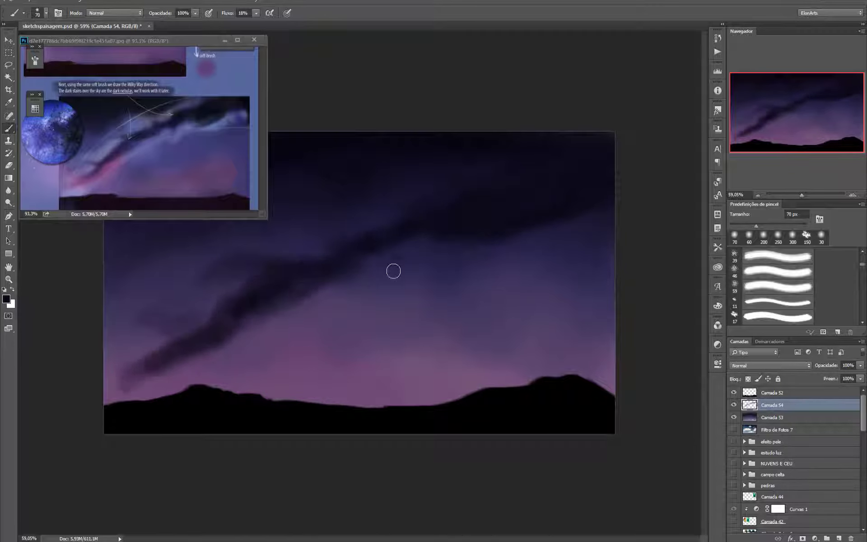
pyautogui.rightClick(339, 307)
pyautogui.doubleClick(442, 425)
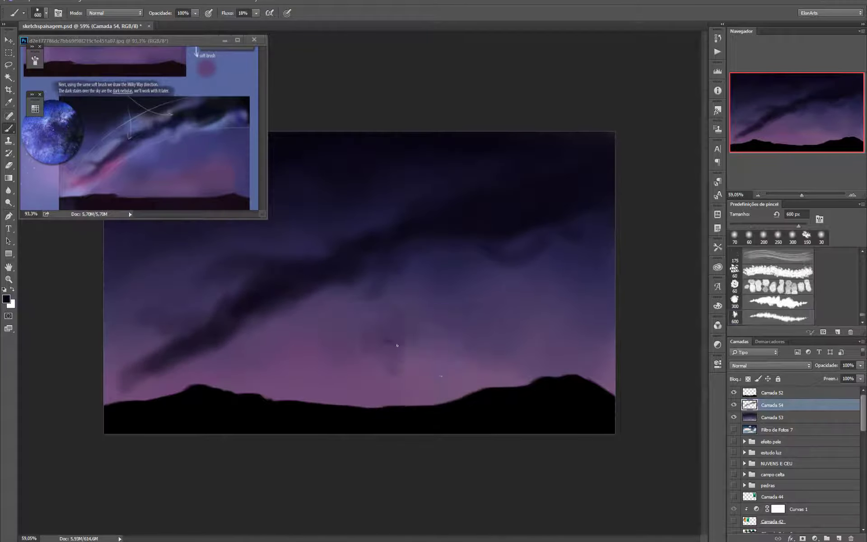
pyautogui.moveTo(291, 273)
pyautogui.mouseDown()
pyautogui.moveTo(217, 330)
pyautogui.moveTo(393, 252)
pyautogui.mouseUp()
# Paint a pink stroke along the dark band, then undo part of it
pyautogui.press('super')
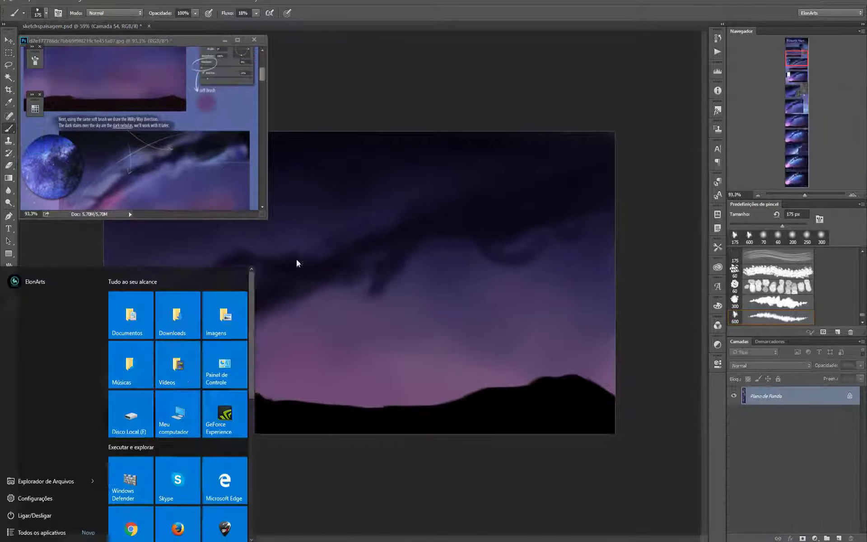
pyautogui.scroll(-2, 212, 92)
pyautogui.click(180, 361)
pyautogui.click(6, 298)
pyautogui.click(507, 201)
pyautogui.click(669, 132)
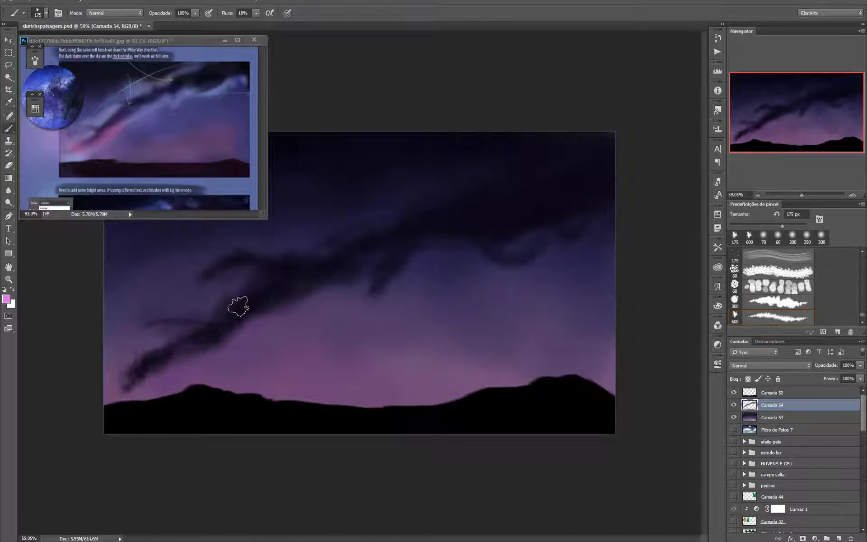
pyautogui.moveTo(238, 311); pyautogui.dragTo(248, 323)
pyautogui.hotkey('ctrl', 'alt', 'z')
# Switch to a 300 px textured brush preset
pyautogui.rightClick(261, 335)
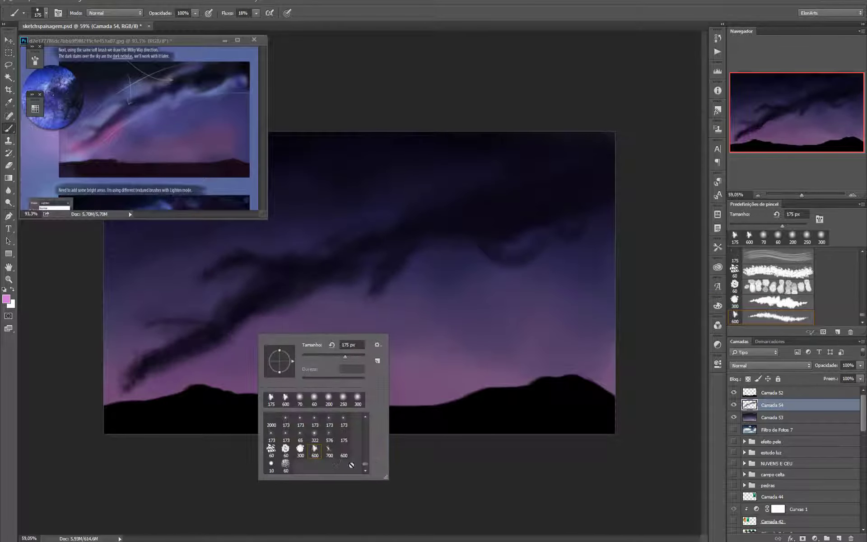
pyautogui.doubleClick(316, 420)
pyautogui.rightClick(286, 332)
pyautogui.doubleClick(325, 434)
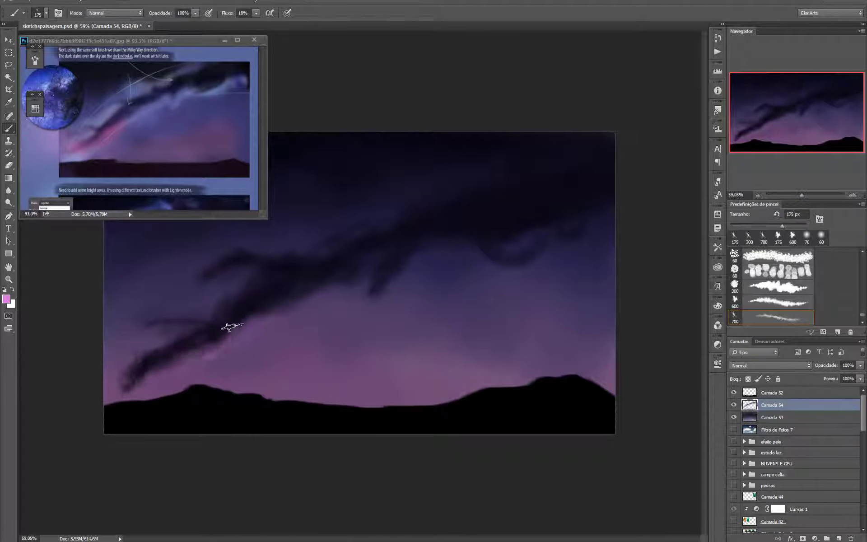
# Paint light-blue streaks along the dark Milky Way band
pyautogui.click(6, 299)
pyautogui.click(501, 163)
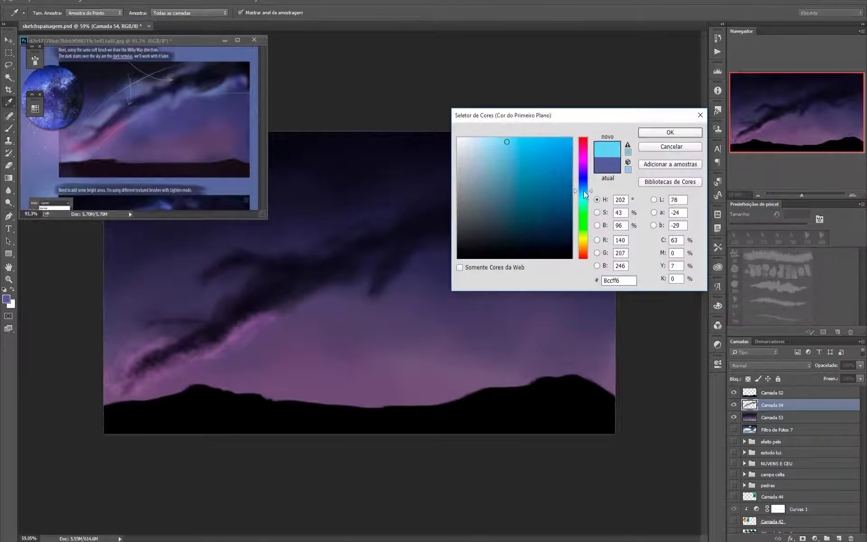
pyautogui.click(670, 132)
pyautogui.moveTo(343, 292); pyautogui.dragTo(301, 316)
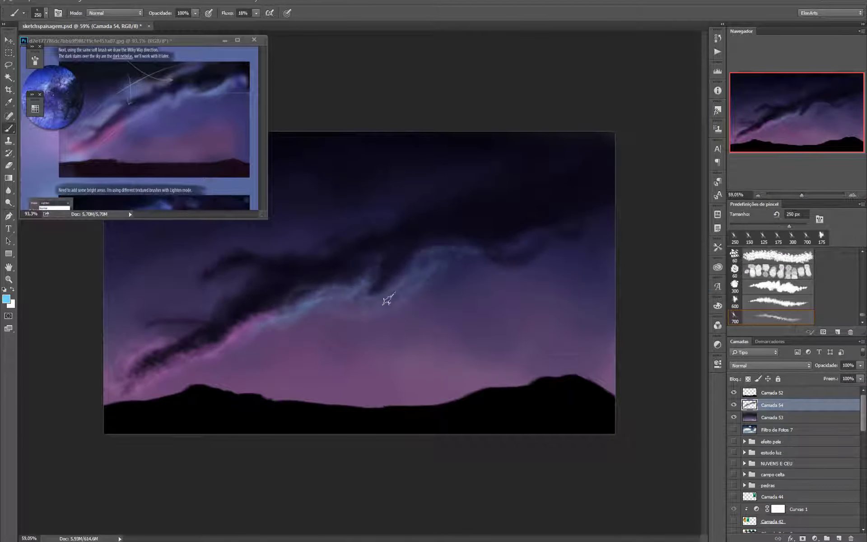
pyautogui.moveTo(582, 149); pyautogui.dragTo(329, 251)
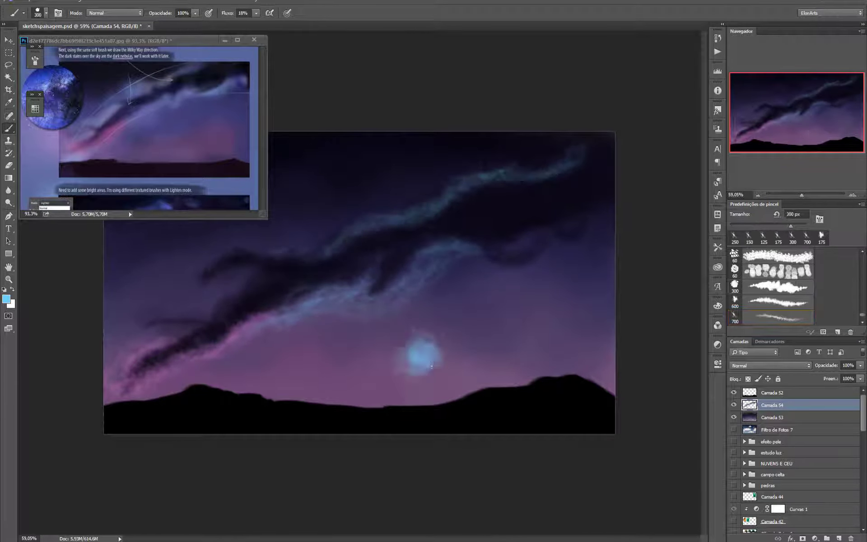
# Add light-blue texture near the upper stroke with a 600 px textured brush
pyautogui.rightClick(385, 217)
pyautogui.doubleClick(434, 334)
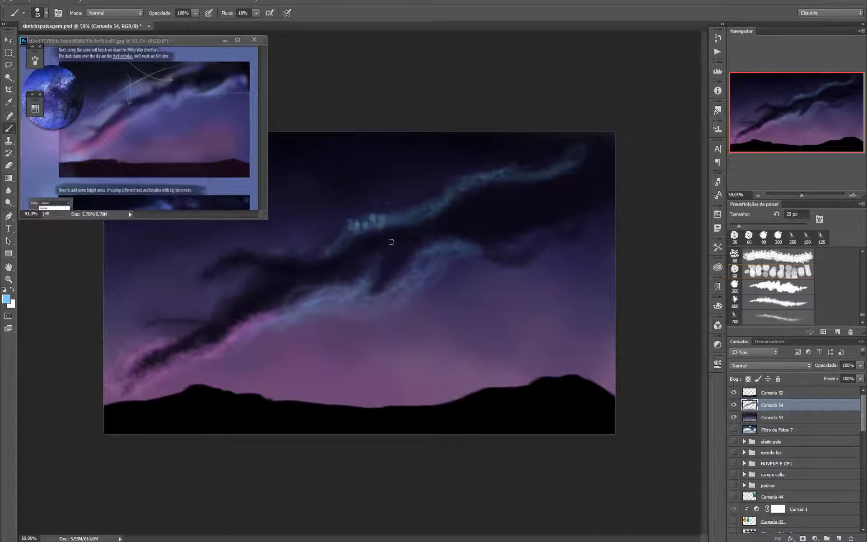
pyautogui.moveTo(391, 242)
pyautogui.mouseDown()
pyautogui.moveTo(394, 288)
pyautogui.moveTo(348, 229)
pyautogui.moveTo(307, 259)
pyautogui.mouseUp()
pyautogui.click(35, 60)
pyautogui.click(72, 136)
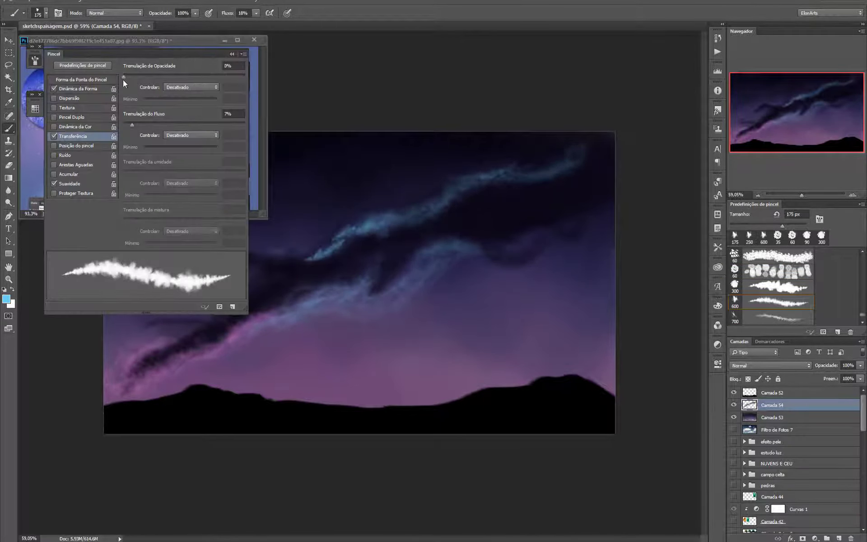
pyautogui.click(35, 60)
# Soften the lower-left sky and brush lighter blue across the Milky Way at 400 px
pyautogui.moveTo(217, 253); pyautogui.dragTo(132, 340)
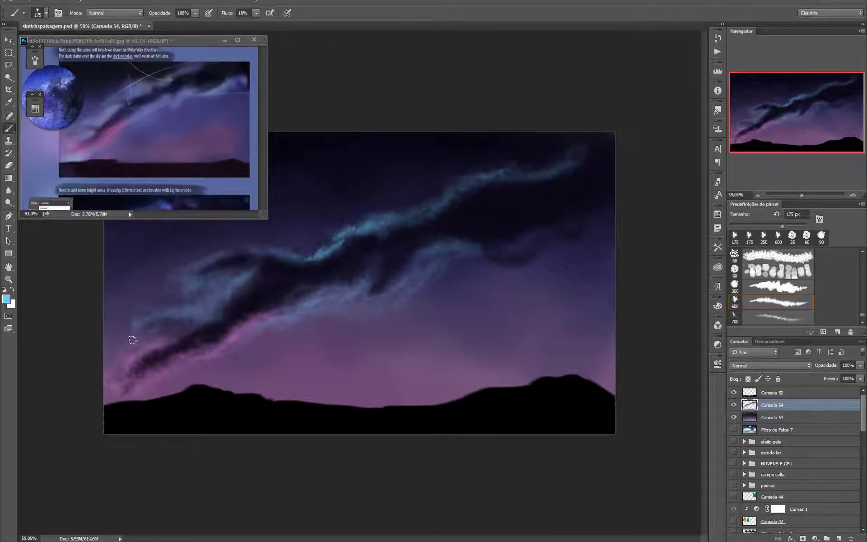
pyautogui.press(']')
pyautogui.press(']')
pyautogui.press(']')
pyautogui.moveTo(568, 122)
pyautogui.mouseDown()
pyautogui.moveTo(464, 144)
pyautogui.moveTo(539, 233)
pyautogui.moveTo(324, 301)
pyautogui.mouseUp()
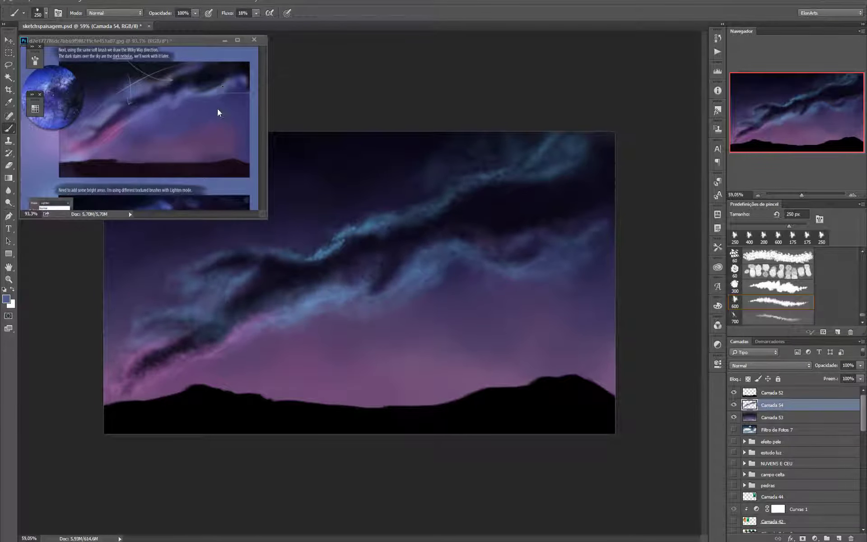
pyautogui.scroll(-5, 218, 112)
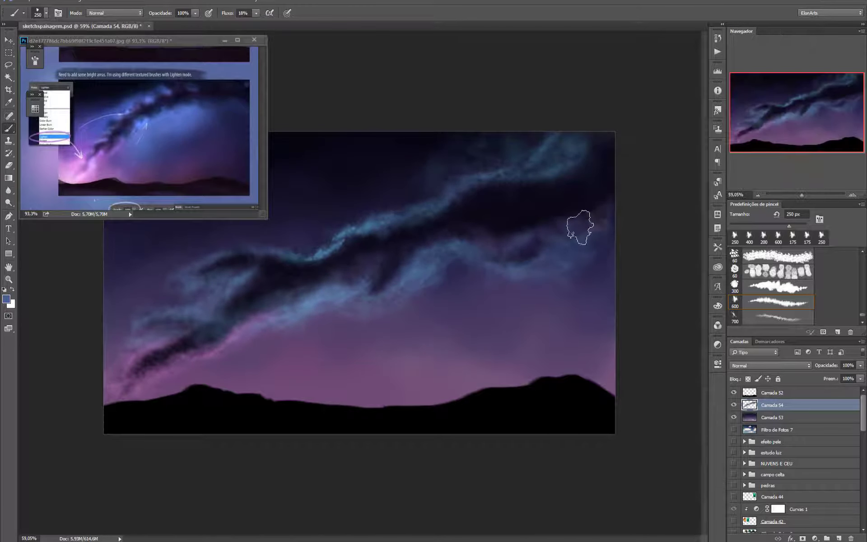
# Set brush blending to Color Dodge and paint a purple-pink glow into the lower-left sky
pyautogui.keyDown('alt'); pyautogui.click(138, 324); pyautogui.keyUp('alt')
pyautogui.click(114, 13)
pyautogui.click(113, 80)
pyautogui.moveTo(135, 361); pyautogui.dragTo(240, 373)
# With a soft round tip, paint pink-violet and lavender light along the nebula band
pyautogui.rightClick(240, 373)
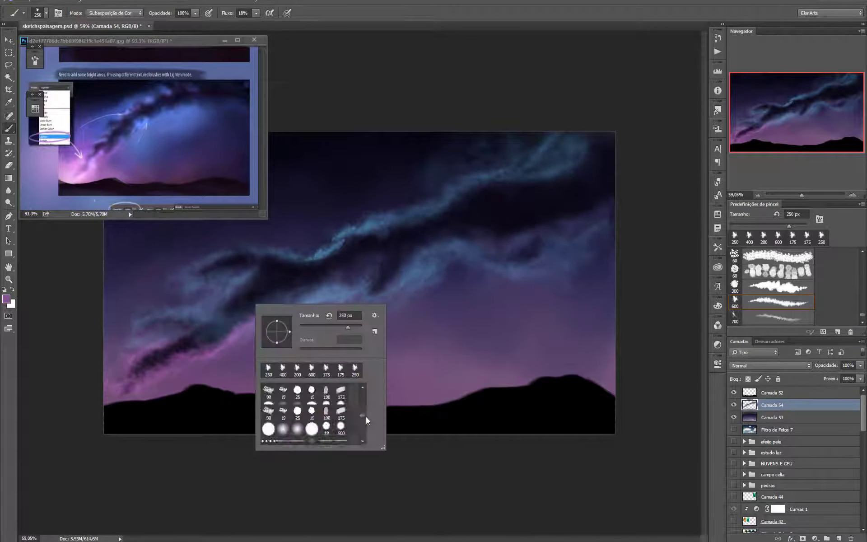
pyautogui.press('F5')
pyautogui.click(100, 82)
pyautogui.press('F5')
pyautogui.moveTo(166, 357)
pyautogui.mouseDown()
pyautogui.moveTo(116, 354)
pyautogui.moveTo(430, 245)
pyautogui.moveTo(396, 228)
pyautogui.moveTo(293, 269)
pyautogui.mouseUp()
pyautogui.press('[')
pyautogui.press('[')
pyautogui.press('[')
pyautogui.press(']')
pyautogui.press(']')
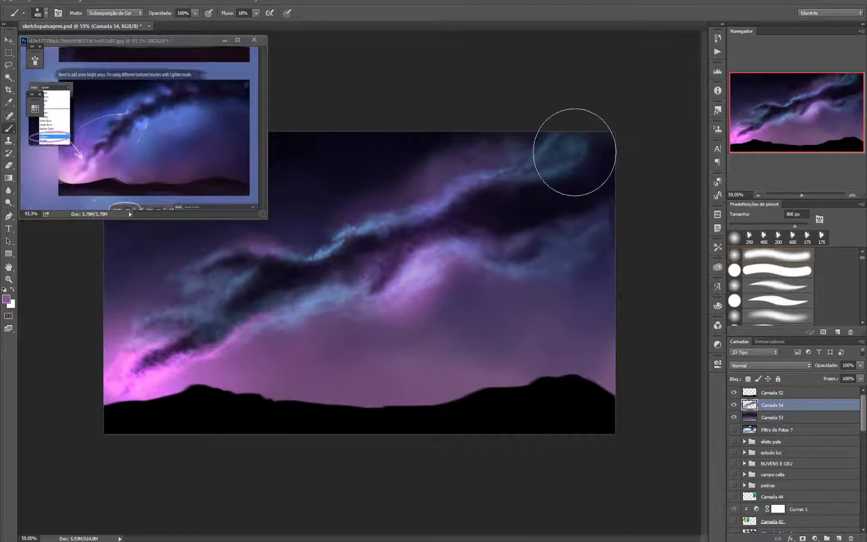
pyautogui.moveTo(572, 155); pyautogui.dragTo(209, 310)
# Brighten the nebula band with deep blue light using a 200 px brush
pyautogui.click(6, 298)
pyautogui.click(547, 178)
pyautogui.click(667, 133)
pyautogui.press(']')
pyautogui.press(']')
pyautogui.press(']')
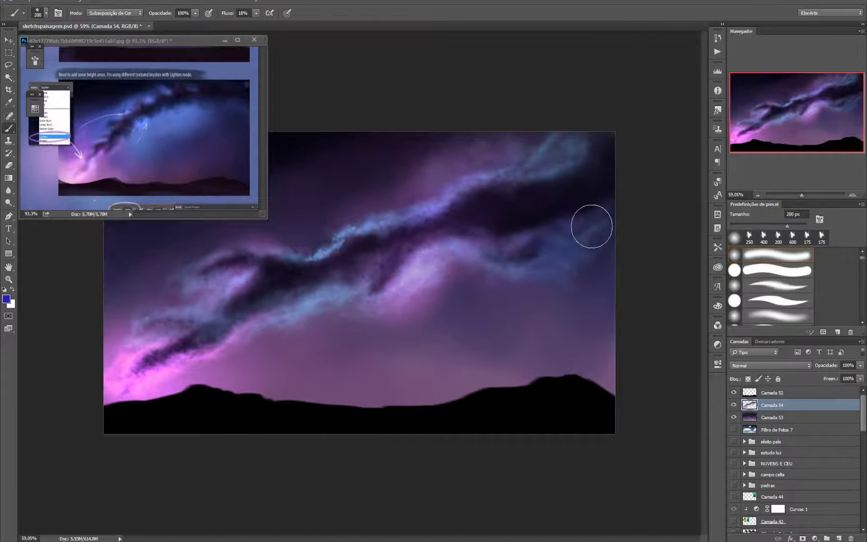
pyautogui.moveTo(391, 218); pyautogui.dragTo(431, 199)
pyautogui.press('[')
pyautogui.press('[')
pyautogui.press('[')
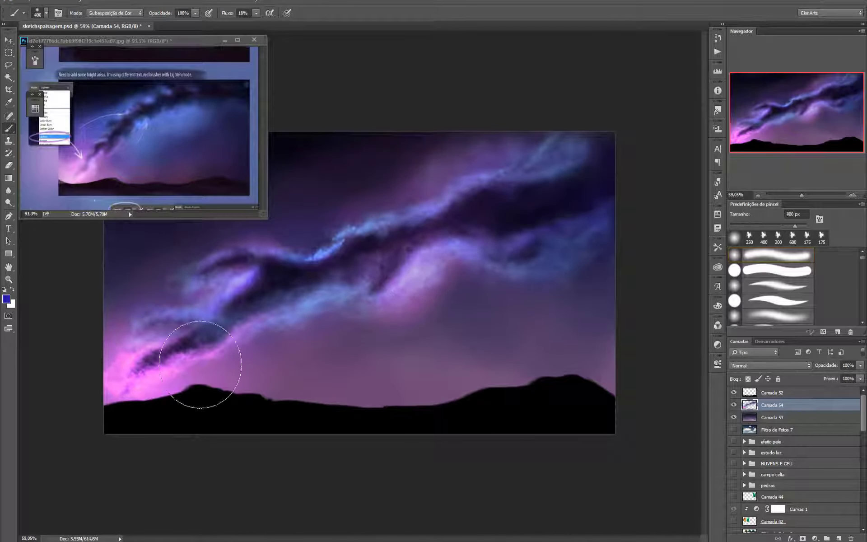
pyautogui.click(212, 47)
pyautogui.scroll(10, 212, 47)
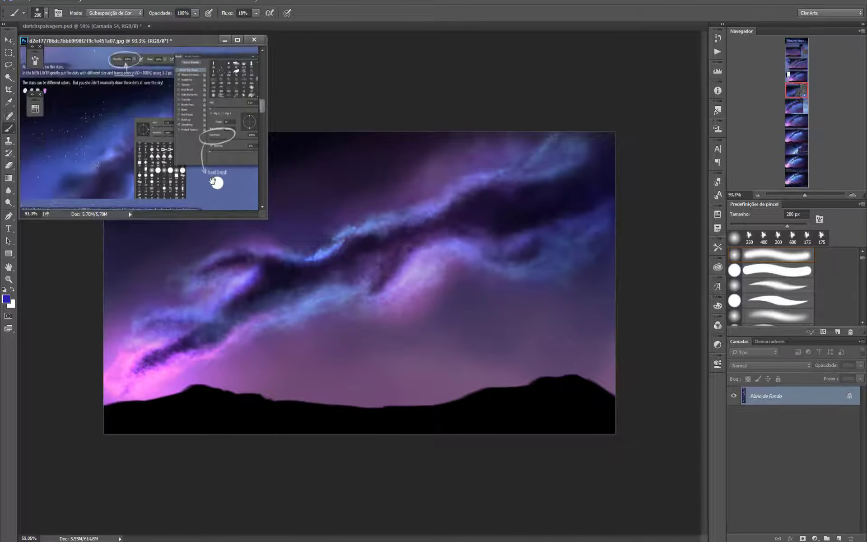
# Reset brush blending to Normal and load a star-scatter brush at 173 px
pyautogui.scroll(3, 212, 47)
pyautogui.click(422, 332)
pyautogui.rightClick(421, 333)
pyautogui.press('Escape')
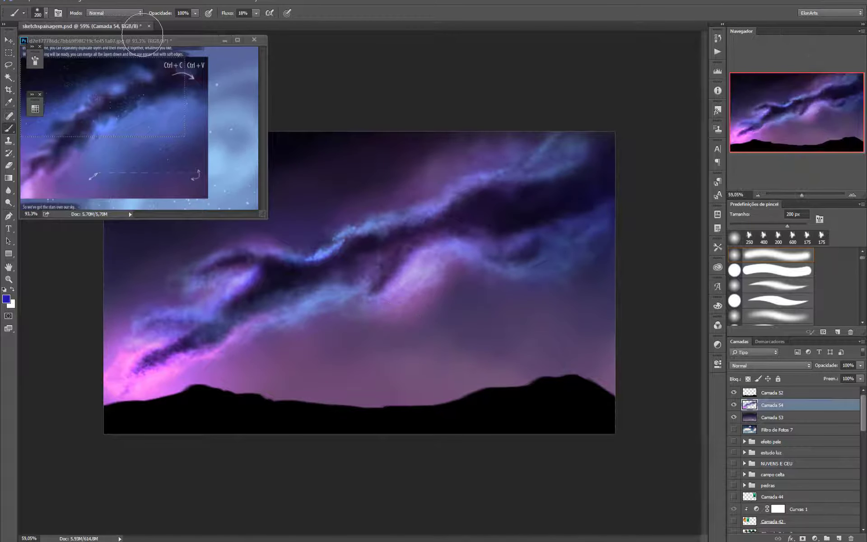
pyautogui.rightClick(443, 298)
pyautogui.doubleClick(452, 406)
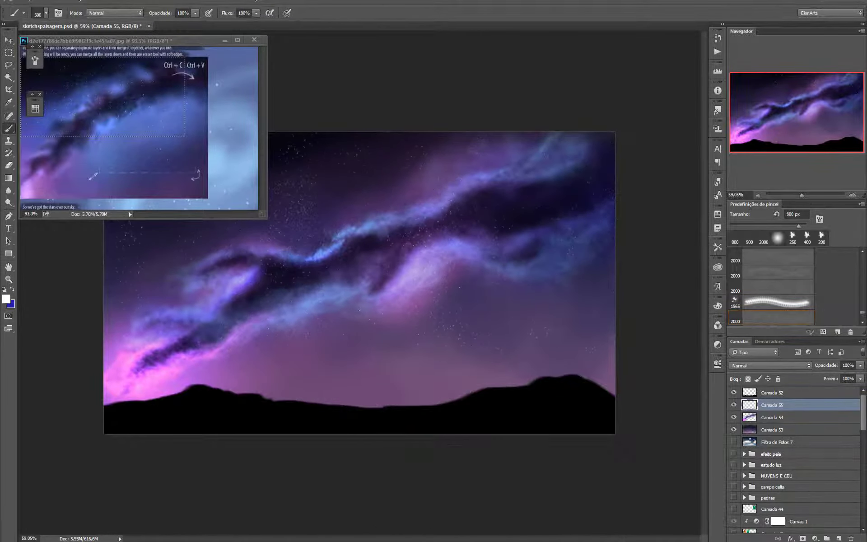
pyautogui.scroll(2, 359, 279)
pyautogui.rightClick(441, 242)
pyautogui.press('Escape')
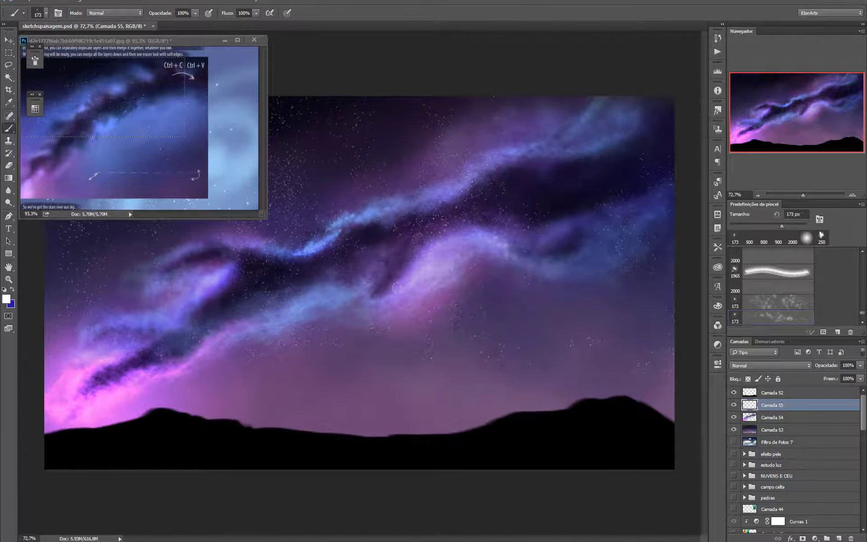
# Check the reference image, then choose the 2000 px star-scatter brush, slightly reduced
pyautogui.click(178, 100)
pyautogui.scroll(5, 177, 101)
pyautogui.click(161, 274)
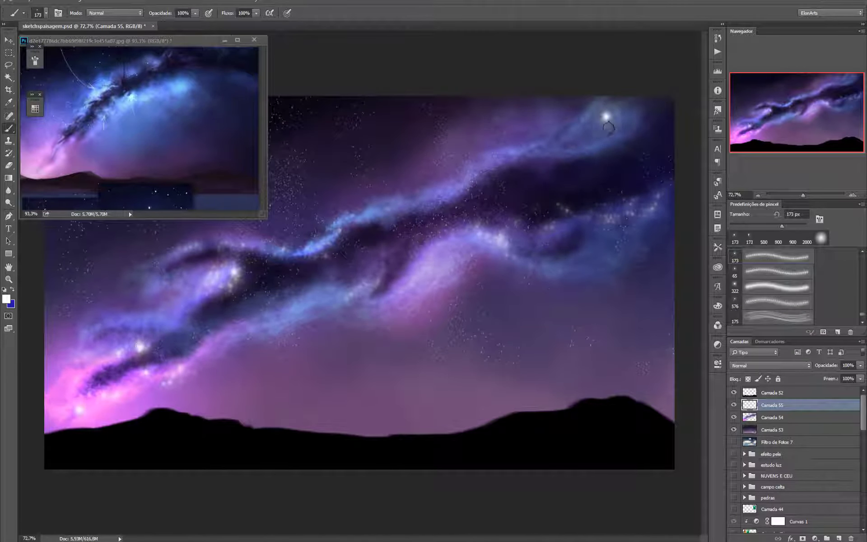
pyautogui.rightClick(474, 351)
pyautogui.doubleClick(579, 484)
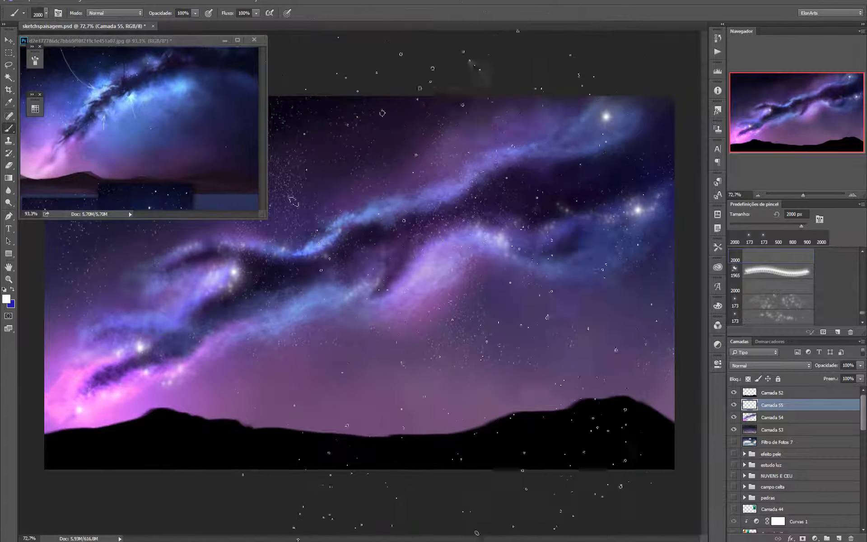
pyautogui.press('[')
pyautogui.press('[')
# On a new layer, stamp a spray of bright stars with the 2000 px scatter brush
pyautogui.scroll(3, 414, 238)
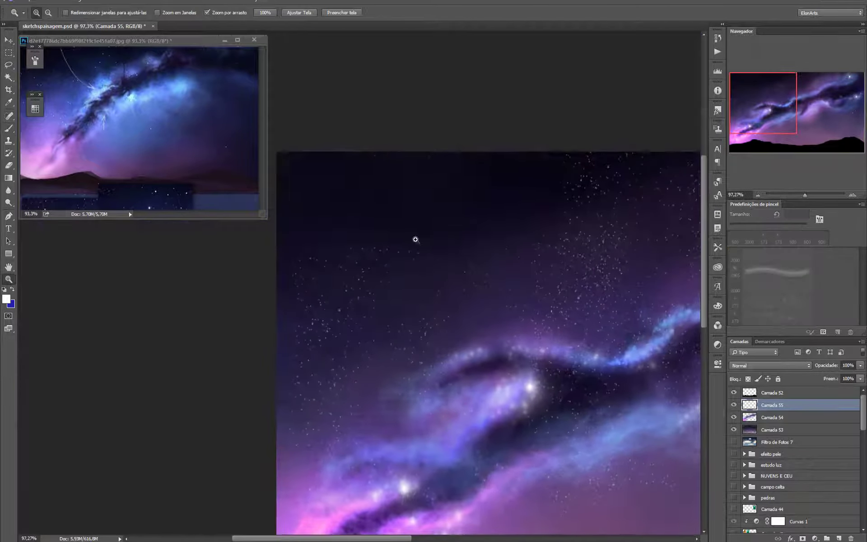
pyautogui.scroll(-2, 436, 297)
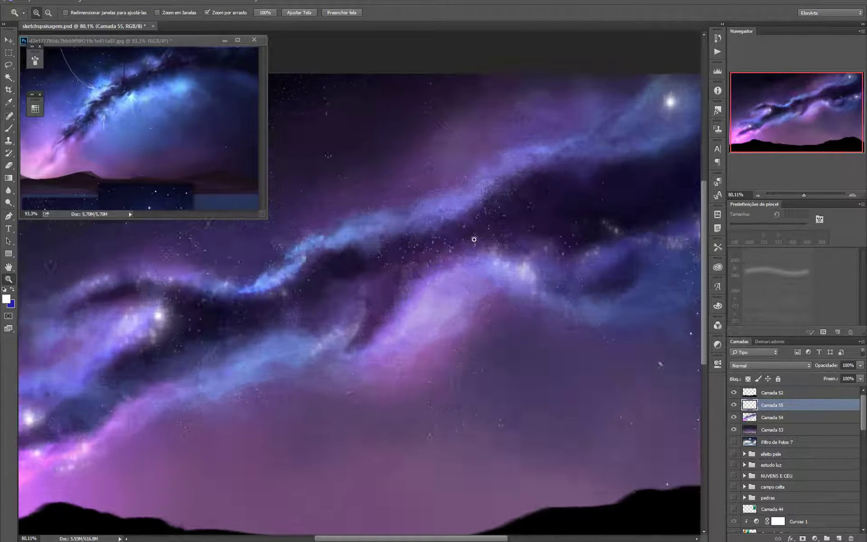
pyautogui.scroll(-3, 436, 297)
pyautogui.rightClick(436, 297)
pyautogui.doubleClick(463, 384)
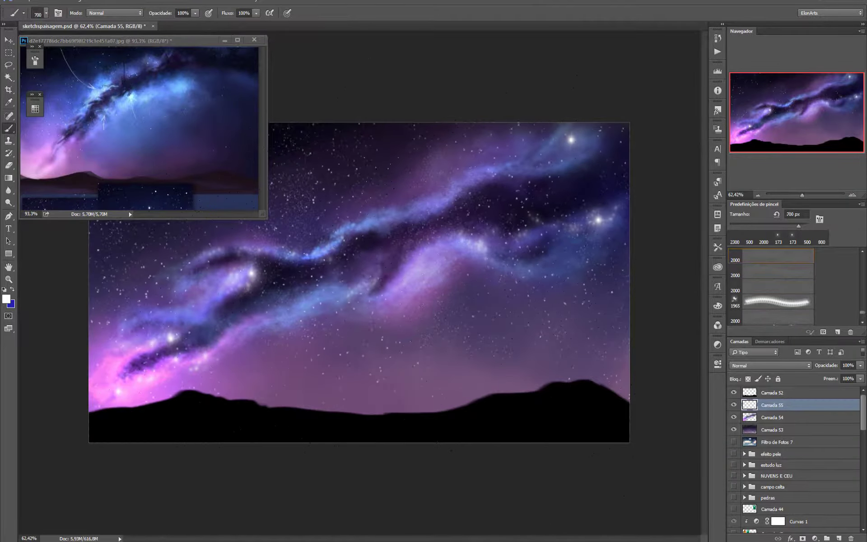
pyautogui.rightClick(450, 279)
pyautogui.doubleClick(463, 366)
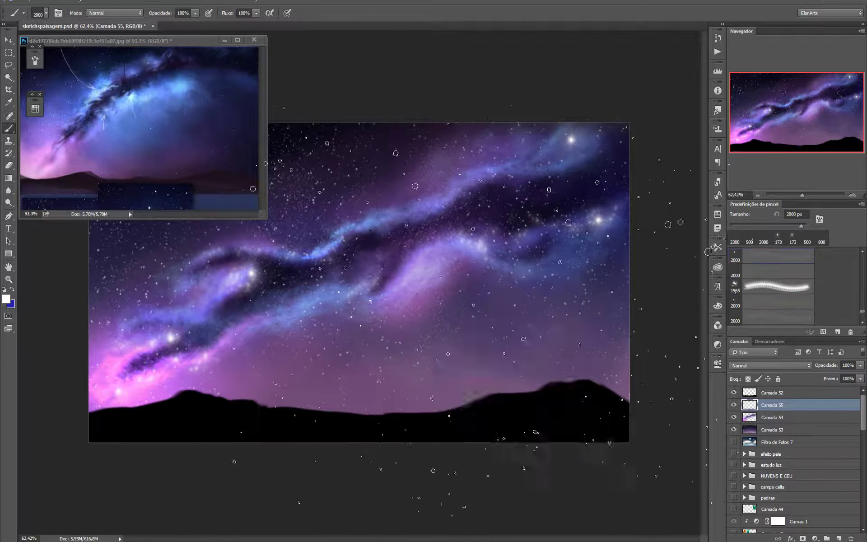
pyautogui.hotkey('ctrl', 'shift', 'alt', 'n')
pyautogui.click(454, 388)
# Set the Camada 55 star layer's blend mode to Overlay (Sobrepor)
pyautogui.click(770, 365)
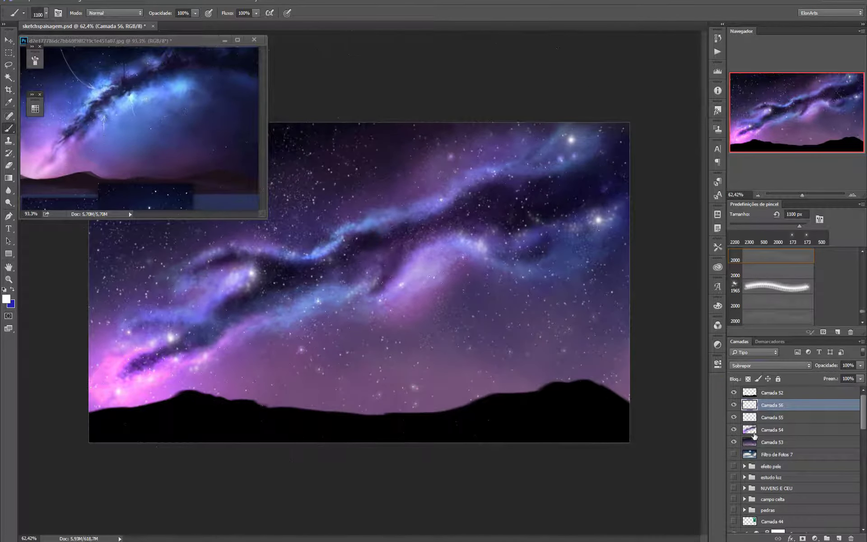
pyautogui.click(742, 476)
pyautogui.click(770, 365)
pyautogui.click(786, 464)
pyautogui.click(769, 365)
pyautogui.click(786, 459)
pyautogui.click(783, 366)
pyautogui.click(741, 459)
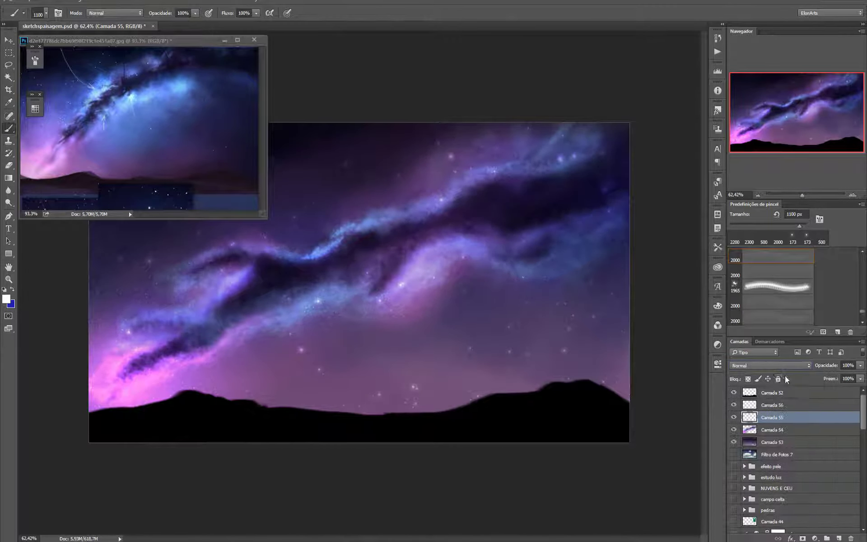
pyautogui.click(772, 404)
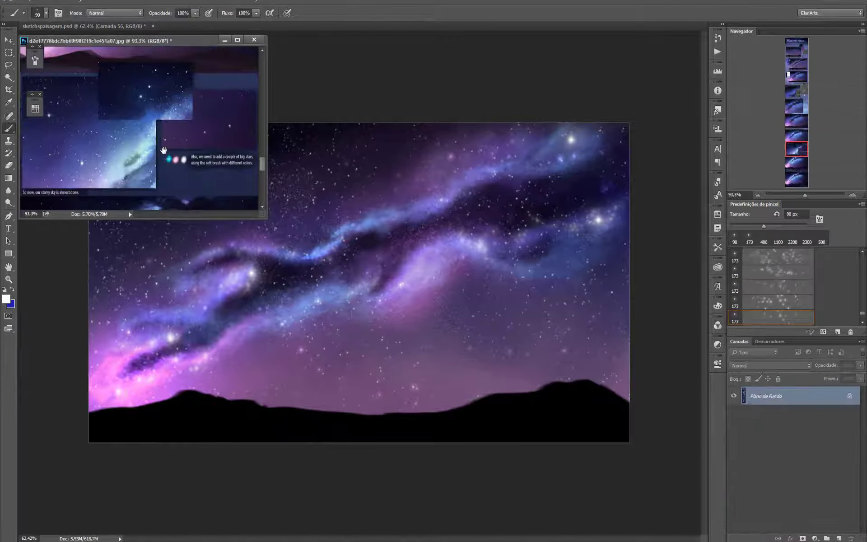
pyautogui.scroll(-5, 140, 126)
# Set up a 45 px soft round brush at 29% flow with a blue colour
pyautogui.click(315, 376)
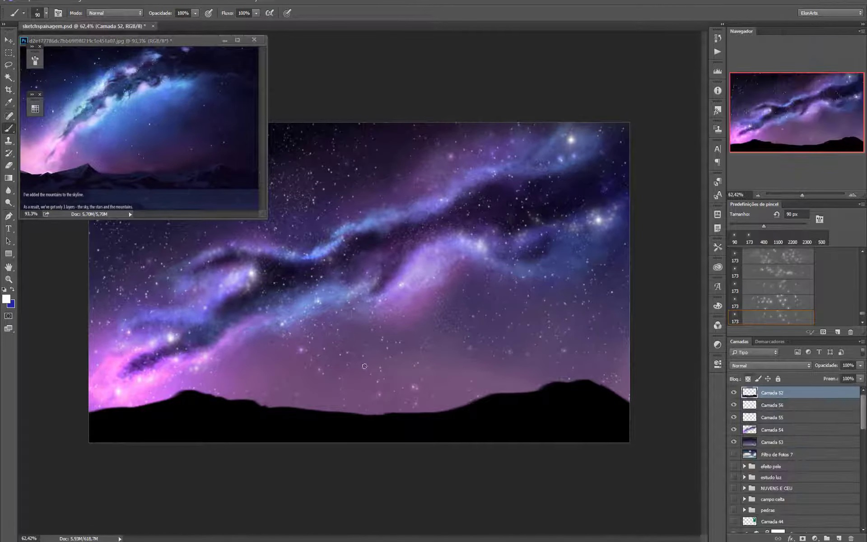
pyautogui.rightClick(363, 367)
pyautogui.click(376, 436)
pyautogui.press('Return')
pyautogui.click(35, 60)
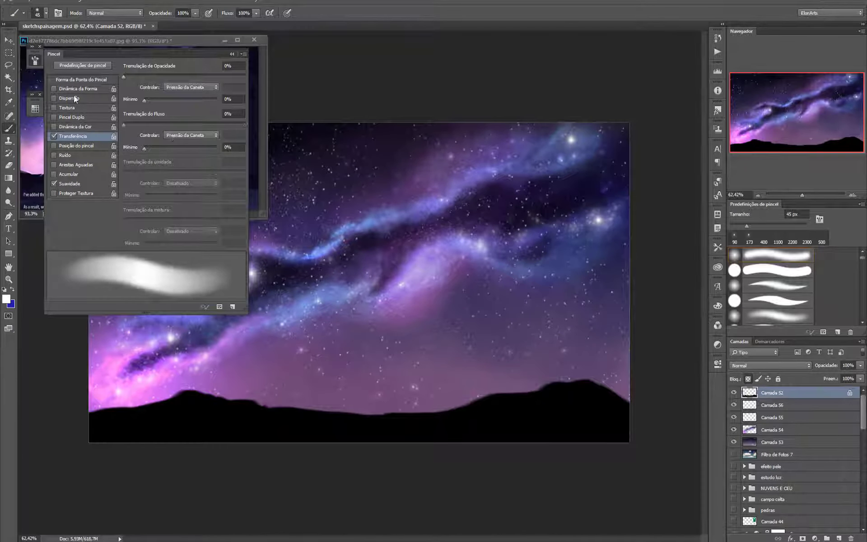
pyautogui.moveTo(256, 13); pyautogui.dragTo(224, 26)
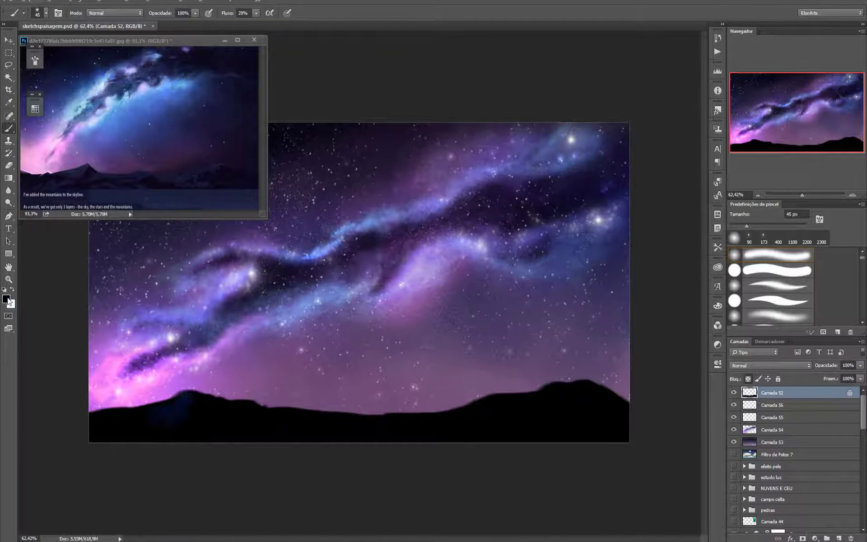
pyautogui.click(7, 298)
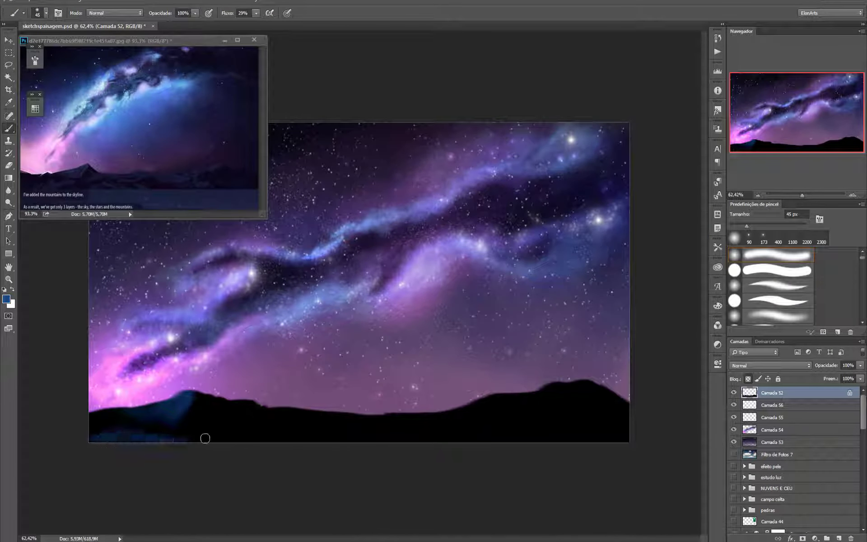
# Paint blue light across the right-hand mountains with a smaller brush
pyautogui.rightClick(239, 400)
pyautogui.press('F5')
pyautogui.press('F5')
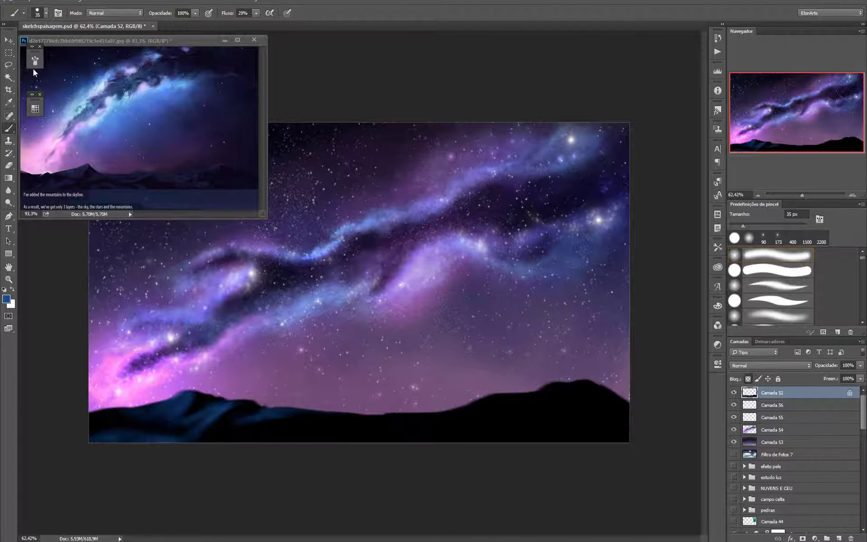
pyautogui.press('[')
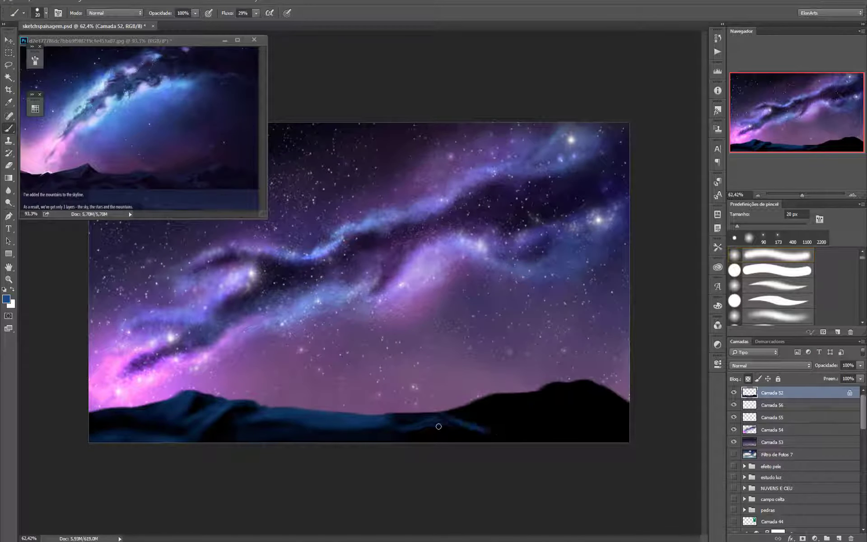
pyautogui.moveTo(572, 418)
pyautogui.mouseDown()
pyautogui.moveTo(482, 404)
pyautogui.moveTo(590, 384)
pyautogui.mouseUp()
pyautogui.press(']')
pyautogui.press(']')
pyautogui.press(']')
pyautogui.moveTo(608, 418); pyautogui.dragTo(536, 432)
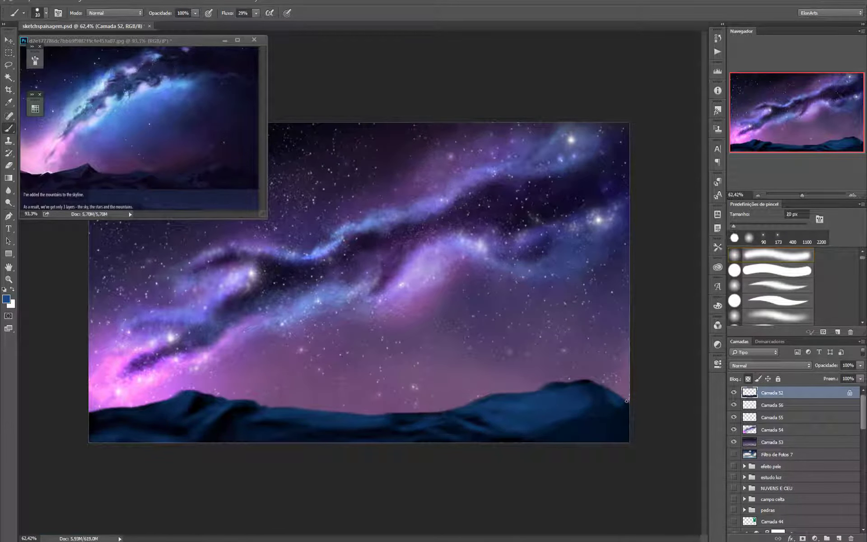
pyautogui.click(772, 430)
# Try warping the Camada 54 galaxy into an arch, cancel it, and add new layer Camada 57
pyautogui.hotkey('ctrl', 't')
pyautogui.rightClick(435, 232)
pyautogui.click(452, 304)
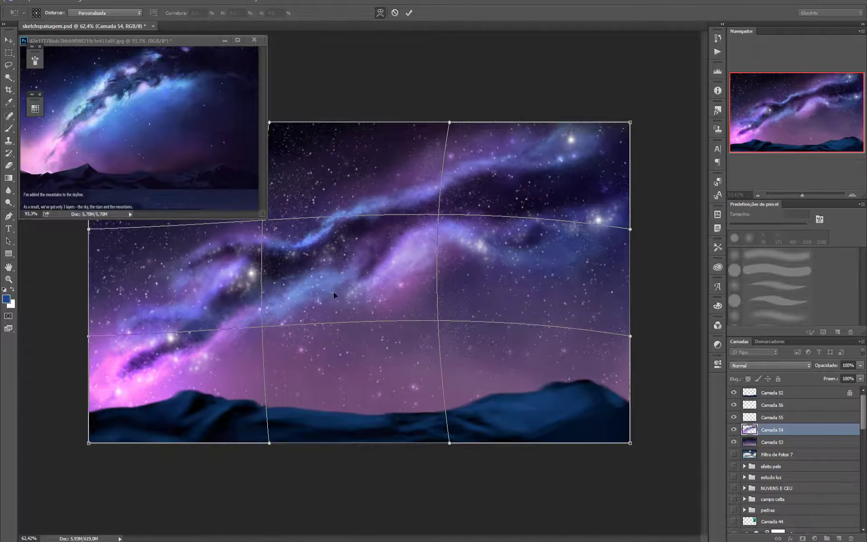
pyautogui.moveTo(333, 294); pyautogui.dragTo(333, 274)
pyautogui.moveTo(444, 109); pyautogui.dragTo(442, 90)
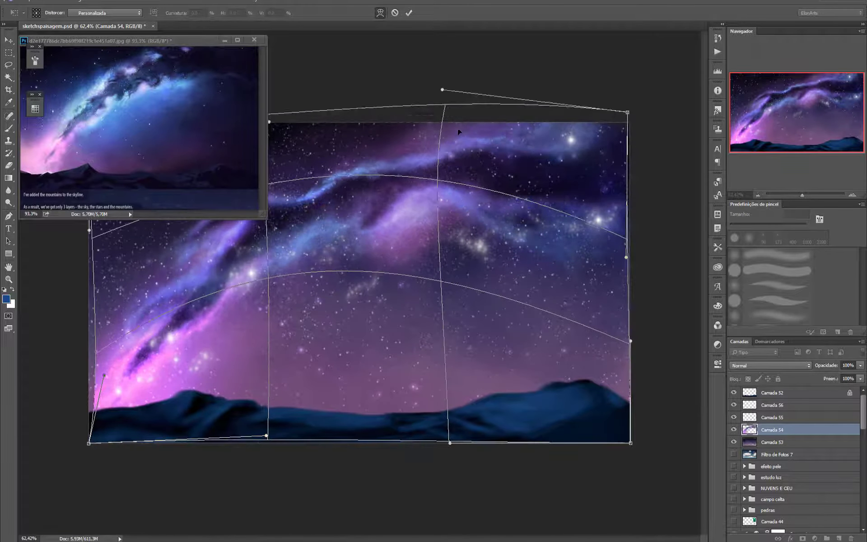
pyautogui.moveTo(458, 131); pyautogui.dragTo(539, 224)
pyautogui.press('Return')
pyautogui.press('z')
pyautogui.click(733, 417)
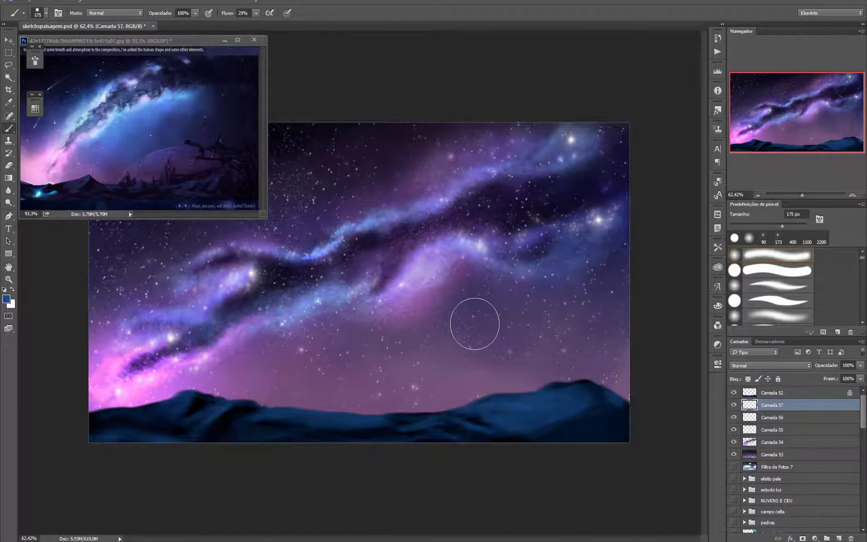
# Set Camada 57 to Overlay and darken the sky around the galaxy with dark brush strokes
pyautogui.keyDown('alt'); pyautogui.click(335, 143); pyautogui.keyUp('alt')
pyautogui.click(770, 366)
pyautogui.click(767, 458)
pyautogui.press('F5')
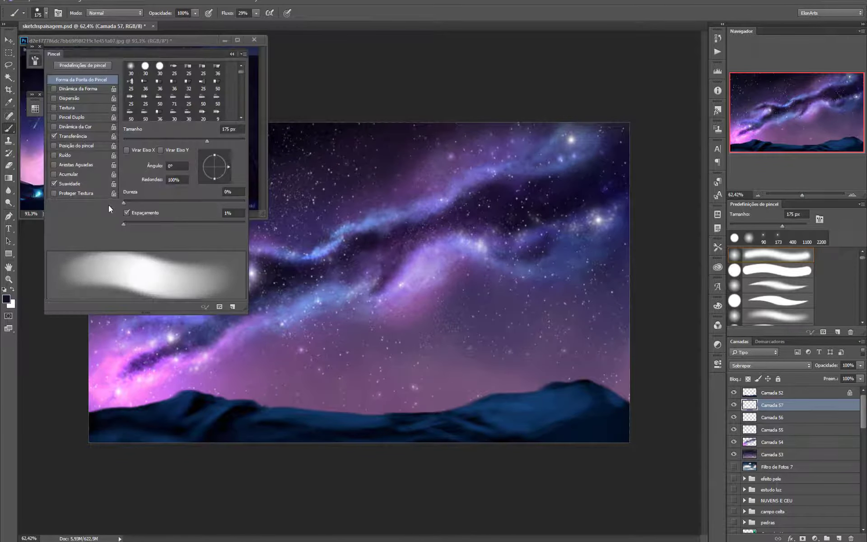
pyautogui.press('F5')
pyautogui.moveTo(625, 231)
pyautogui.mouseDown()
pyautogui.moveTo(511, 368)
pyautogui.moveTo(594, 142)
pyautogui.moveTo(445, 228)
pyautogui.mouseUp()
# Move Camada 57 above Camada 52 and darken the lower sky above the mountains in black
pyautogui.press('[')
pyautogui.press('[')
pyautogui.press('[')
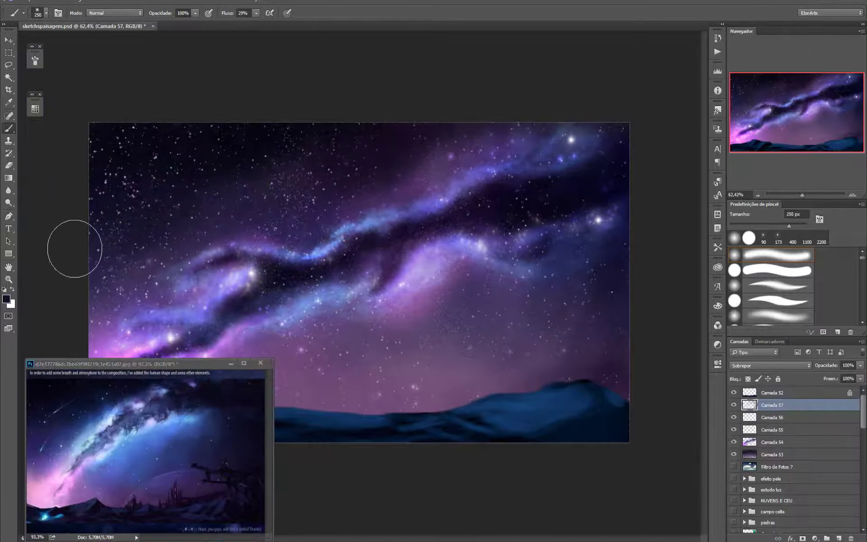
pyautogui.moveTo(777, 404); pyautogui.dragTo(777, 393)
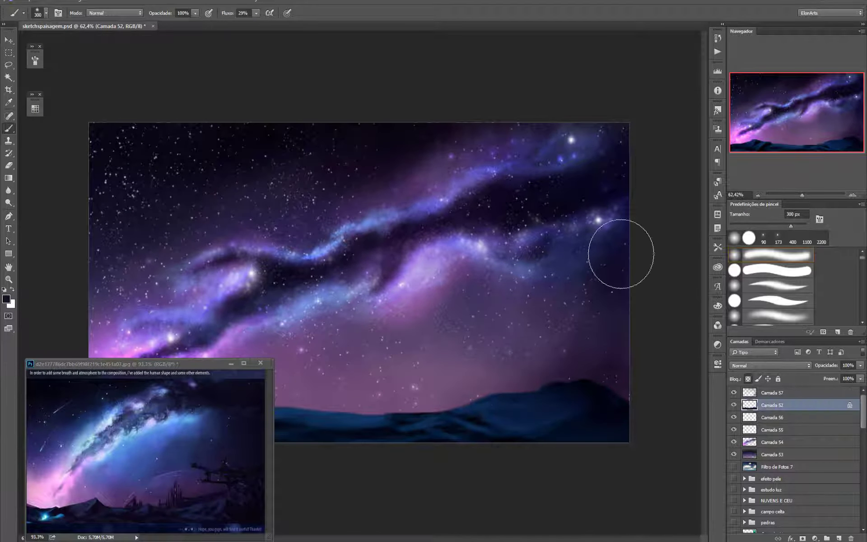
pyautogui.press('d')
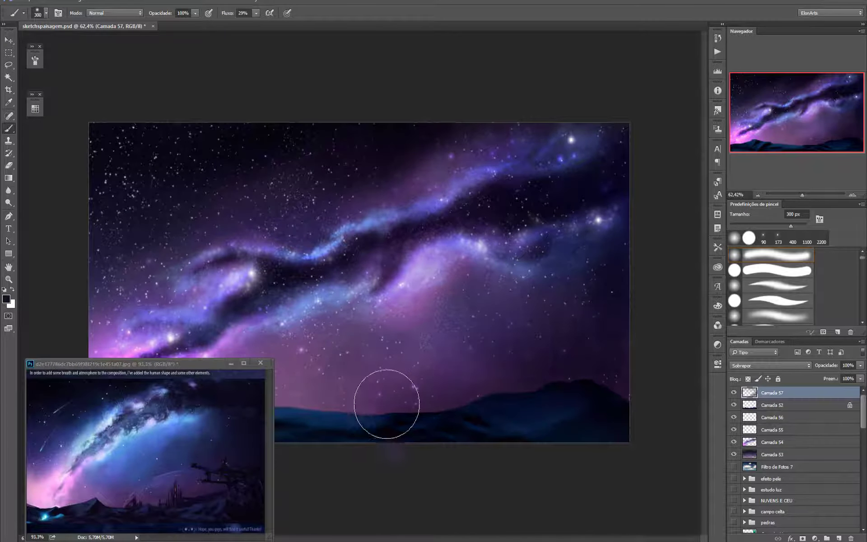
pyautogui.moveTo(540, 294); pyautogui.dragTo(406, 361)
# Brighten the Milky Way band with sampled light purple and lavender strokes
pyautogui.keyDown('alt'); pyautogui.click(346, 227); pyautogui.keyUp('alt')
pyautogui.moveTo(345, 227)
pyautogui.mouseDown()
pyautogui.moveTo(239, 271)
pyautogui.moveTo(455, 190)
pyautogui.mouseUp()
pyautogui.click(231, 363)
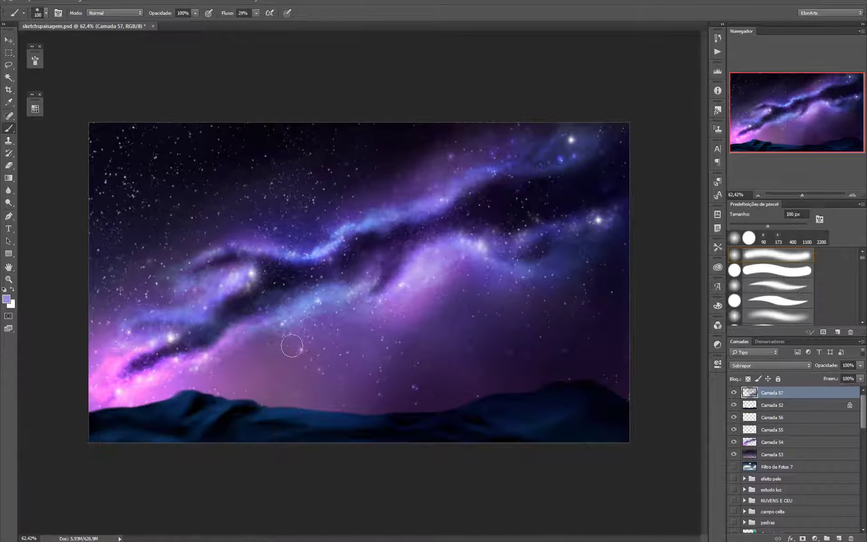
pyautogui.keyDown('alt'); pyautogui.click(249, 270); pyautogui.keyUp('alt')
pyautogui.moveTo(249, 269); pyautogui.dragTo(330, 242)
pyautogui.press('[')
pyautogui.press('[')
pyautogui.press('[')
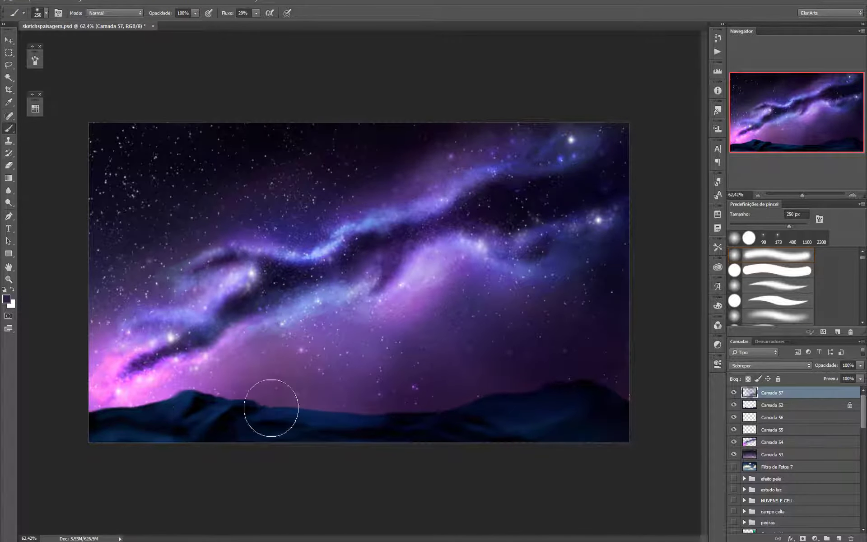
# Paint a pink glow over the lower-left horizon and a Color Dodge highlight on Camada 52's left ridge
pyautogui.keyDown('alt'); pyautogui.click(203, 377); pyautogui.keyUp('alt')
pyautogui.moveTo(203, 378)
pyautogui.mouseDown()
pyautogui.moveTo(232, 358)
pyautogui.moveTo(119, 422)
pyautogui.mouseUp()
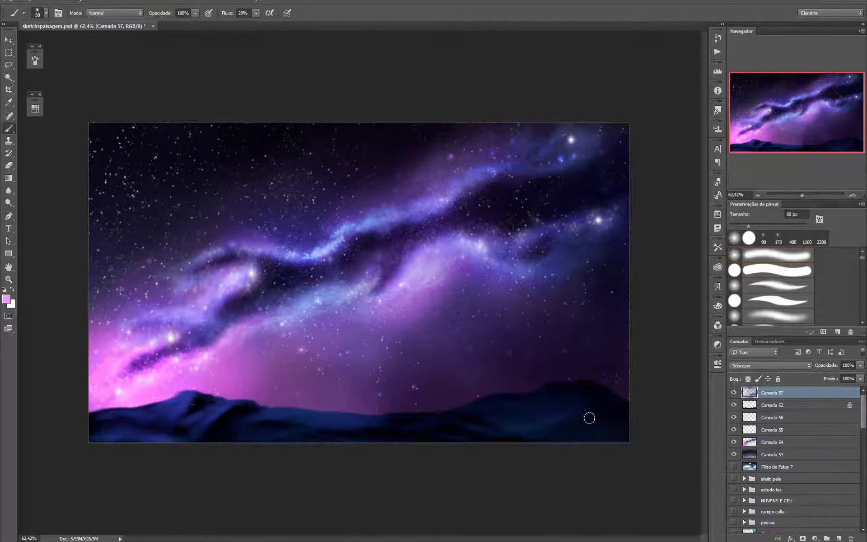
pyautogui.hotkey('alt', '[')
pyautogui.click(114, 13)
pyautogui.click(111, 94)
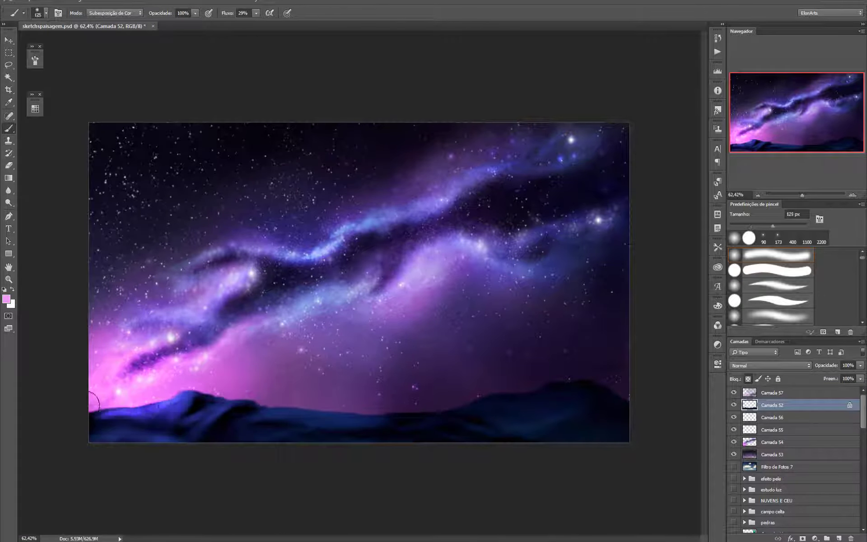
pyautogui.moveTo(92, 402)
pyautogui.mouseDown()
pyautogui.moveTo(198, 398)
pyautogui.moveTo(329, 412)
pyautogui.mouseUp()
pyautogui.hotkey('alt', ']')
pyautogui.press('[')
pyautogui.press('[')
pyautogui.press('[')
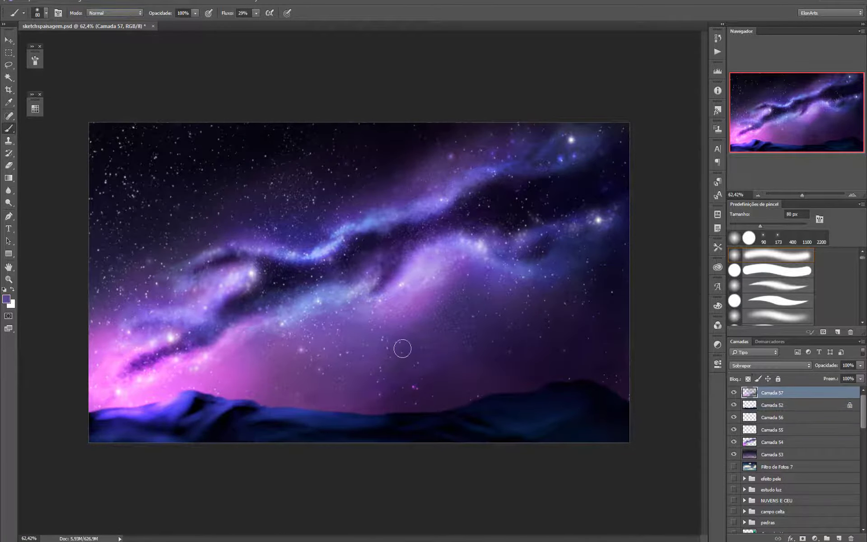
# Compare layer visibility, then add a warming Photo Filter adjustment layer above Camada 55
pyautogui.click(733, 411)
pyautogui.click(739, 429)
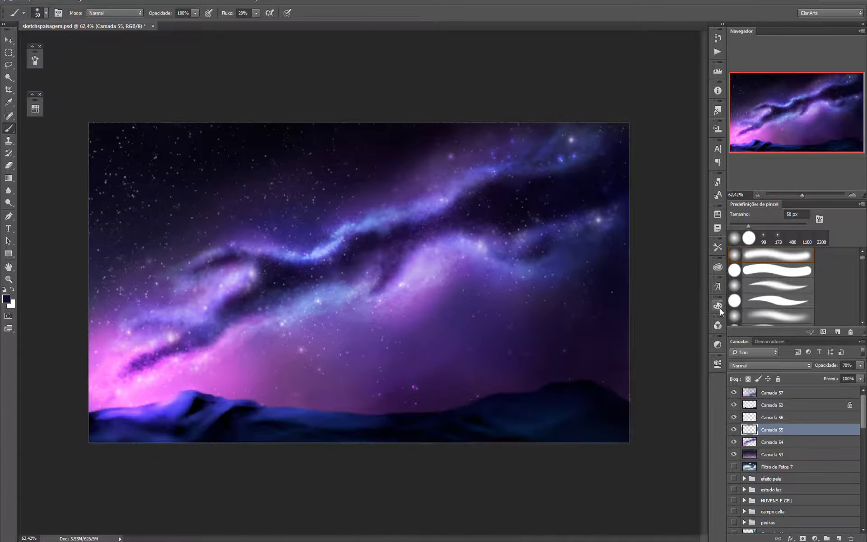
pyautogui.click(717, 325)
pyautogui.click(656, 348)
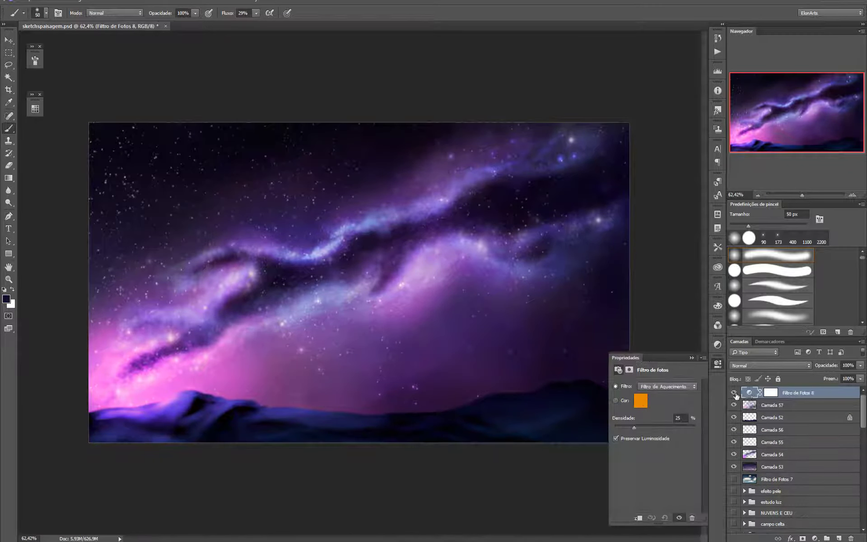
# Set the Photo Filter colour to orange in the Color Picker
pyautogui.click(638, 404)
pyautogui.moveTo(583, 248); pyautogui.dragTo(582, 156)
pyautogui.moveTo(582, 115); pyautogui.dragTo(772, 47)
pyautogui.moveTo(774, 91)
pyautogui.mouseDown()
pyautogui.moveTo(773, 178)
pyautogui.moveTo(773, 142)
pyautogui.mouseUp()
pyautogui.moveTo(777, 105)
pyautogui.mouseDown()
pyautogui.moveTo(775, 188)
pyautogui.moveTo(775, 104)
pyautogui.mouseUp()
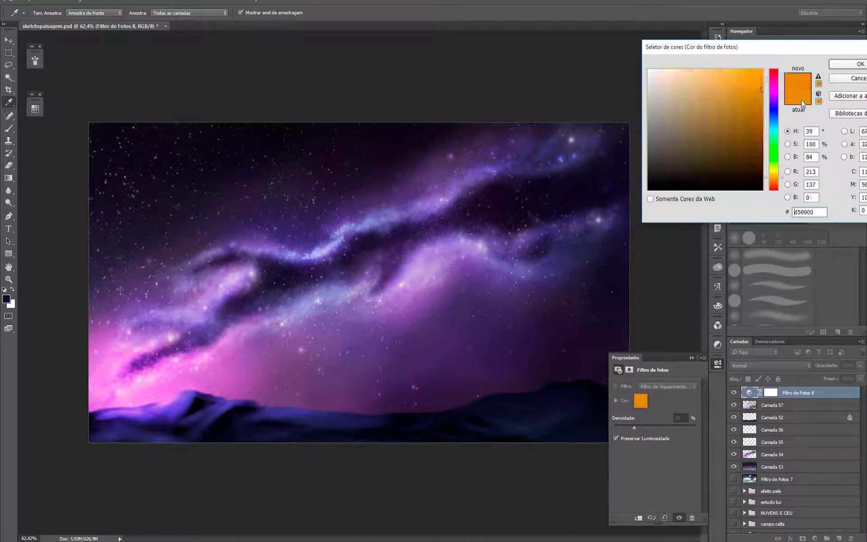
pyautogui.press('Return')
pyautogui.press('b')
# Add a Curves adjustment with a contrast S-curve at 64% opacity
pyautogui.click(717, 345)
pyautogui.click(644, 367)
pyautogui.moveTo(684, 414); pyautogui.dragTo(682, 410)
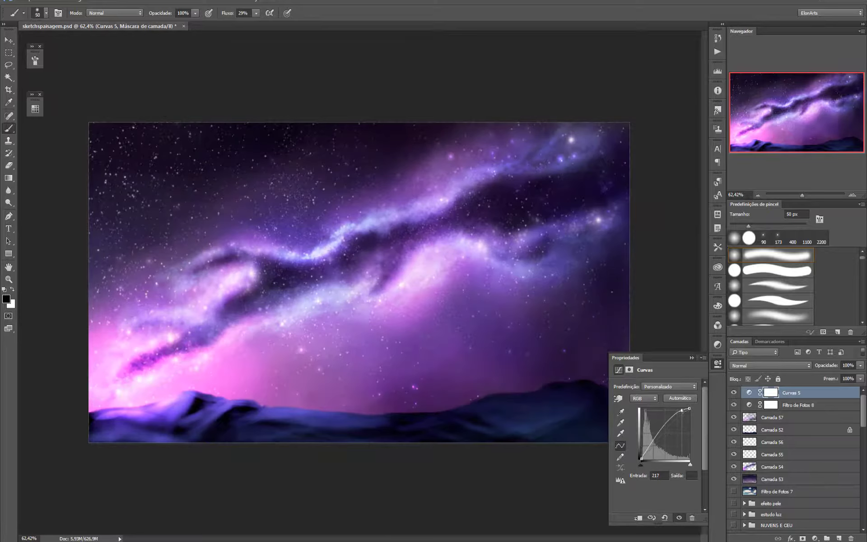
pyautogui.moveTo(650, 445); pyautogui.dragTo(650, 450)
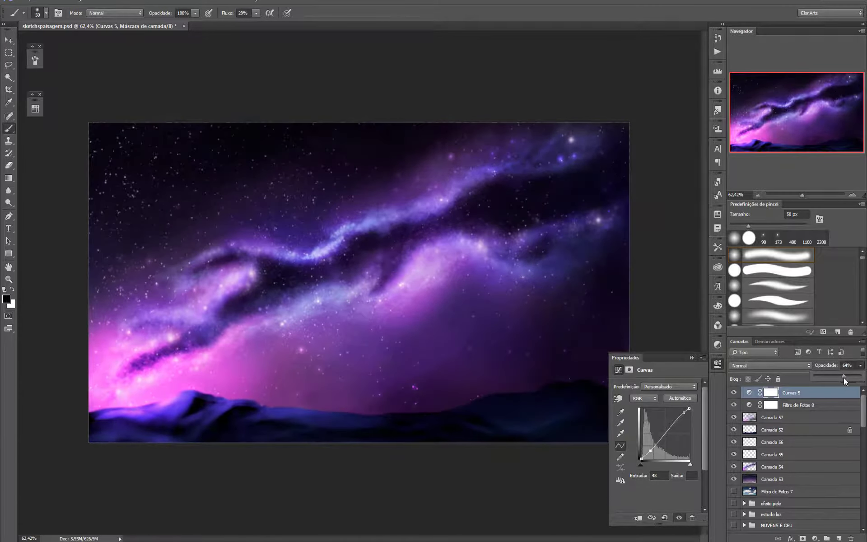
pyautogui.moveTo(734, 392); pyautogui.dragTo(739, 402)
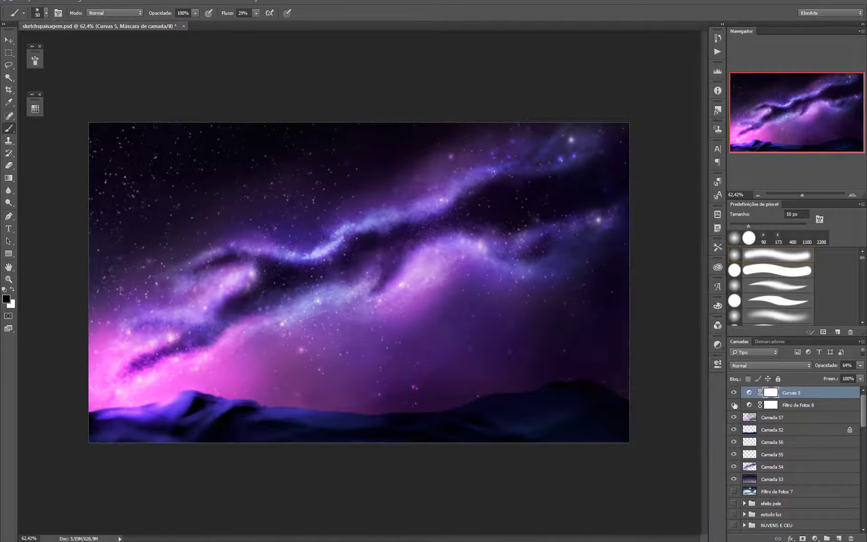
# Add a Color Lookup adjustment layer using a 3DLUT preset
pyautogui.click(691, 386)
pyautogui.click(705, 141)
pyautogui.click(690, 386)
pyautogui.click(740, 159)
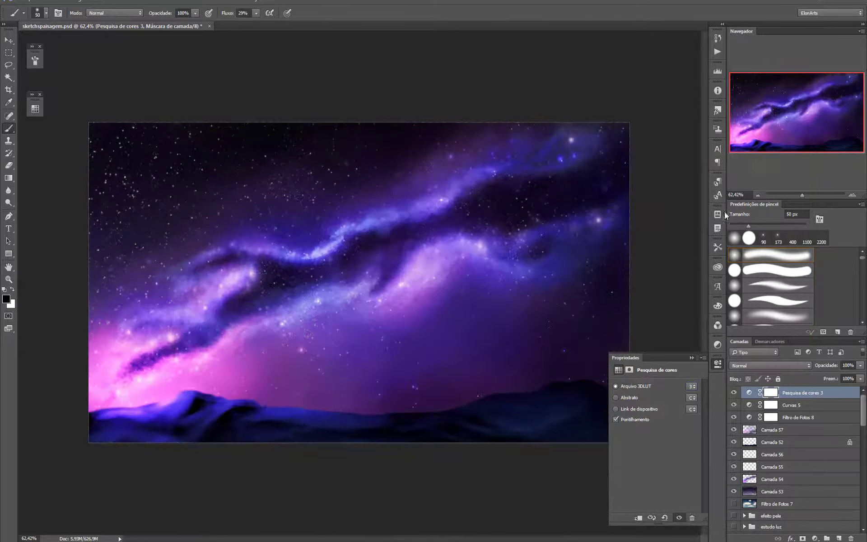
# Try Color Dodge, Color and Vivid Light blend modes on the lookup layer, then return to Normal
pyautogui.click(691, 386)
pyautogui.click(796, 367)
pyautogui.click(803, 365)
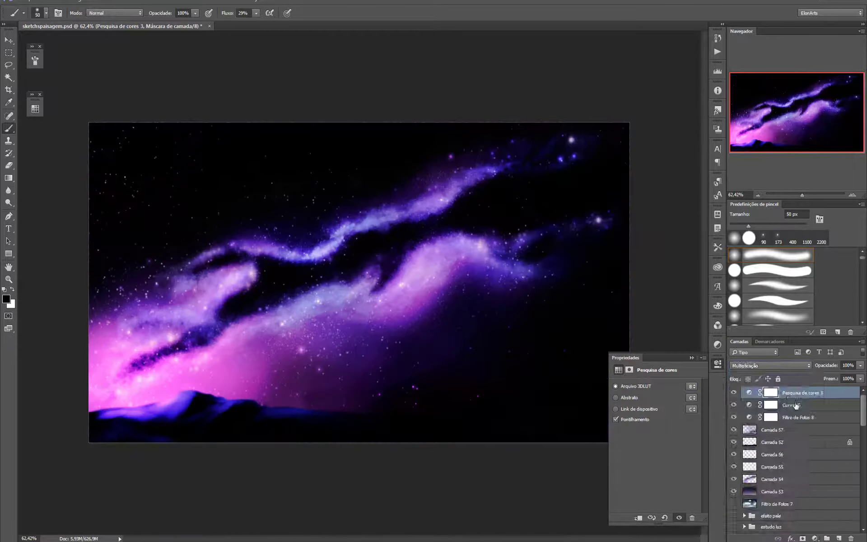
pyautogui.click(804, 383)
pyautogui.click(803, 365)
pyautogui.click(796, 459)
pyautogui.click(803, 365)
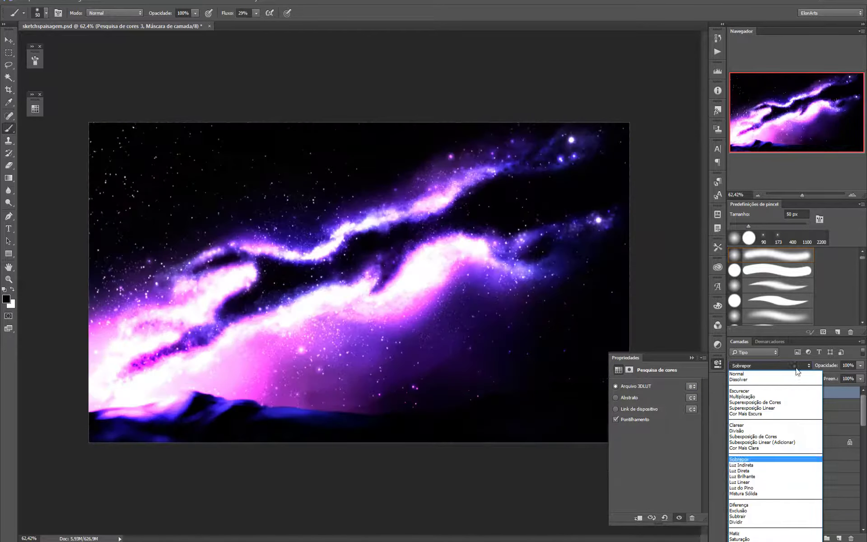
pyautogui.click(796, 476)
pyautogui.click(803, 365)
# Try the lookup layer at 32% opacity, then set it to Overlay at 100%
pyautogui.click(767, 373)
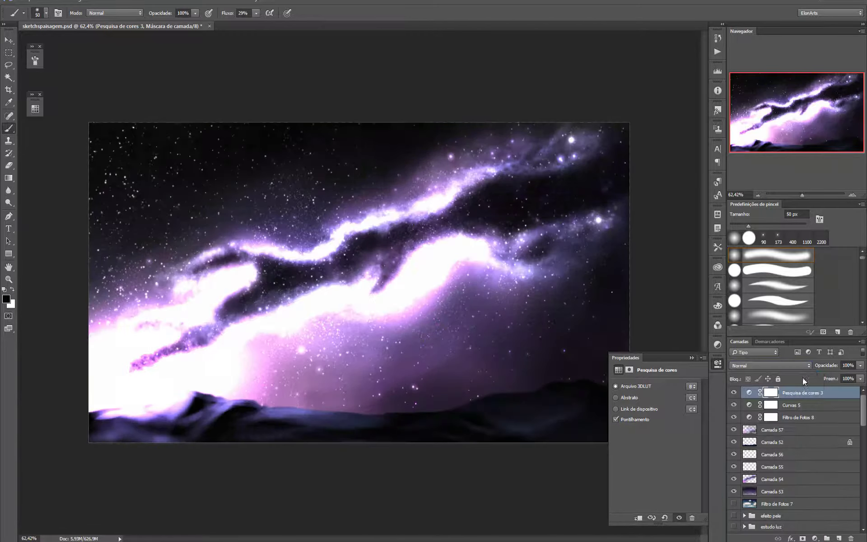
pyautogui.moveTo(860, 366)
pyautogui.mouseDown()
pyautogui.moveTo(824, 377)
pyautogui.moveTo(860, 374)
pyautogui.mouseUp()
pyautogui.click(734, 417)
pyautogui.click(734, 417)
pyautogui.click(767, 365)
pyautogui.click(788, 428)
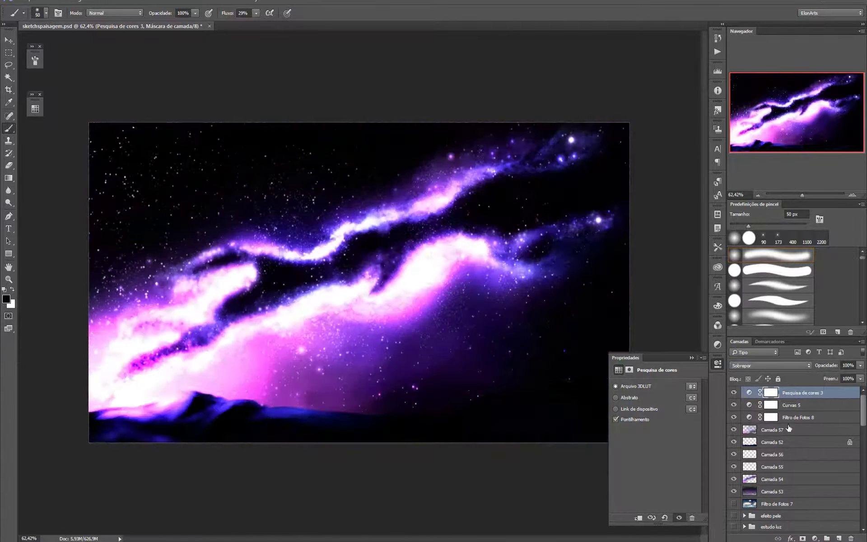